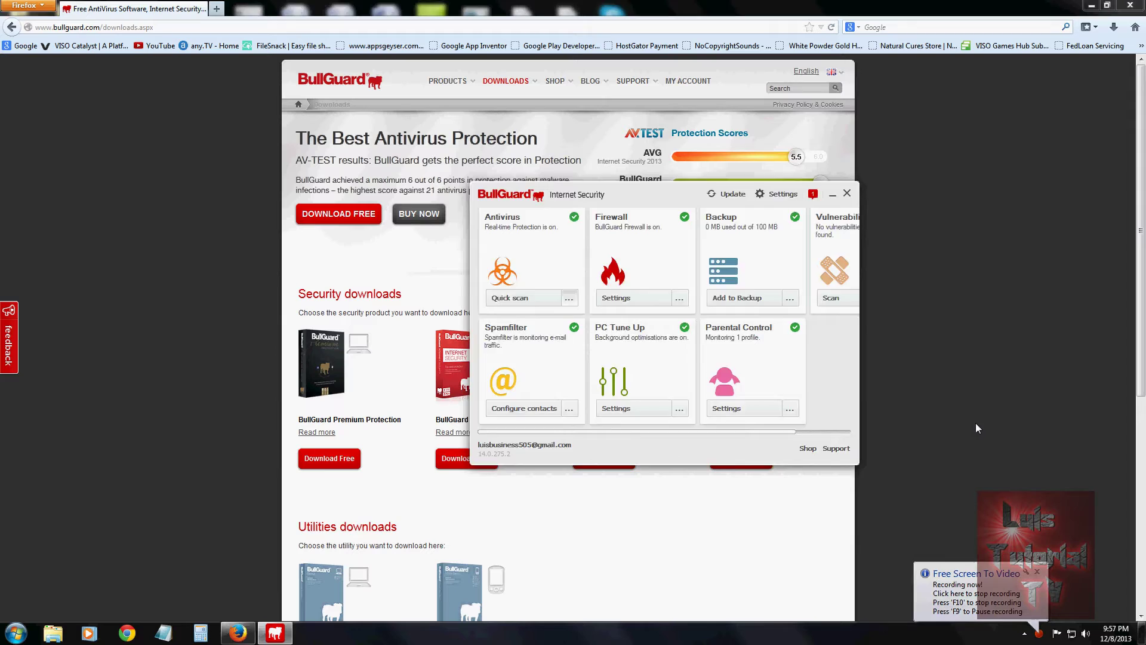
Close the BullGuard popup and scroll through the bullguard.com downloads page.
left_click(976, 423)
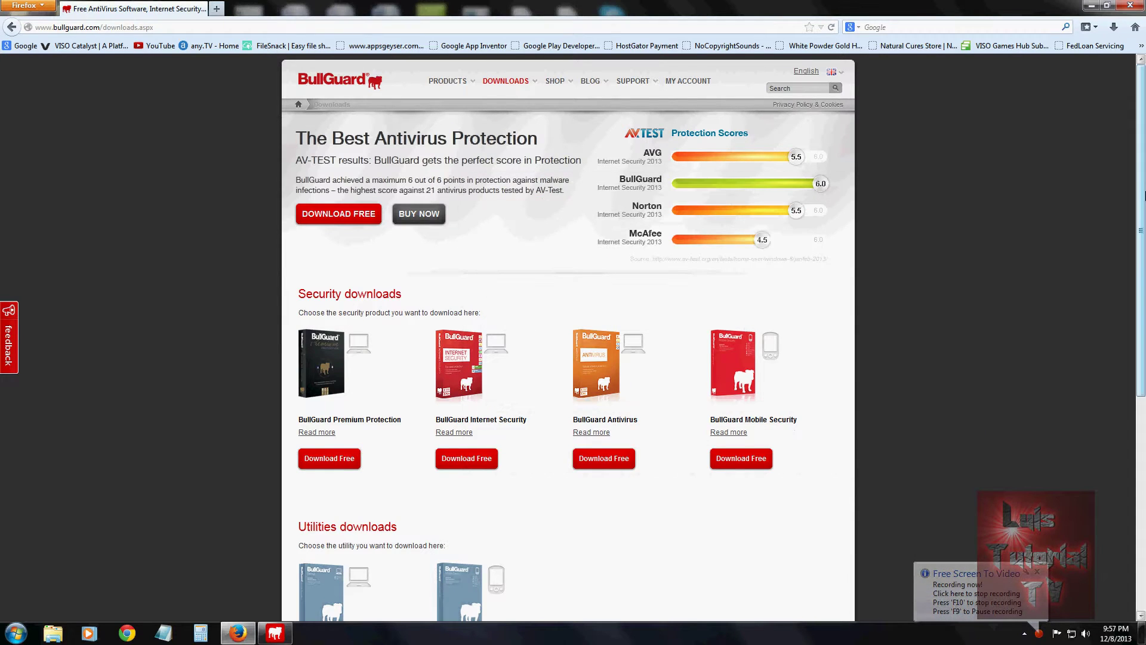
scroll(738, 293, "down", 1)
scroll(736, 259, "up", 1)
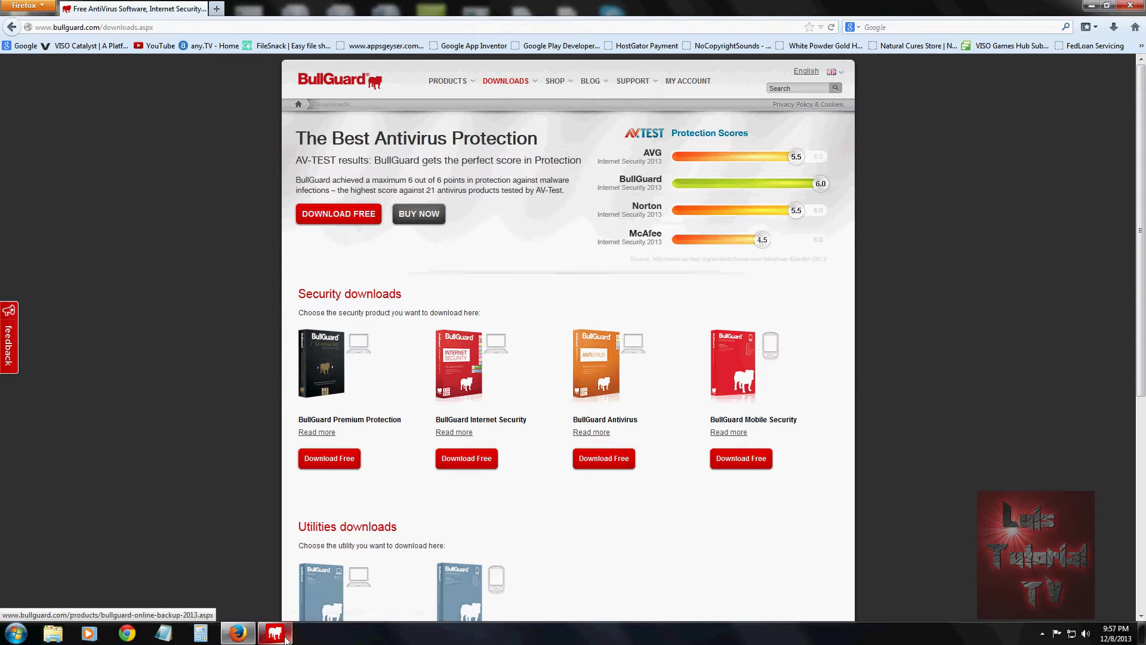
Bring the BullGuard dashboard forward over the desktop and show the Quick scan options.
left_click(275, 633)
left_click_drag(715, 220, 591, 225)
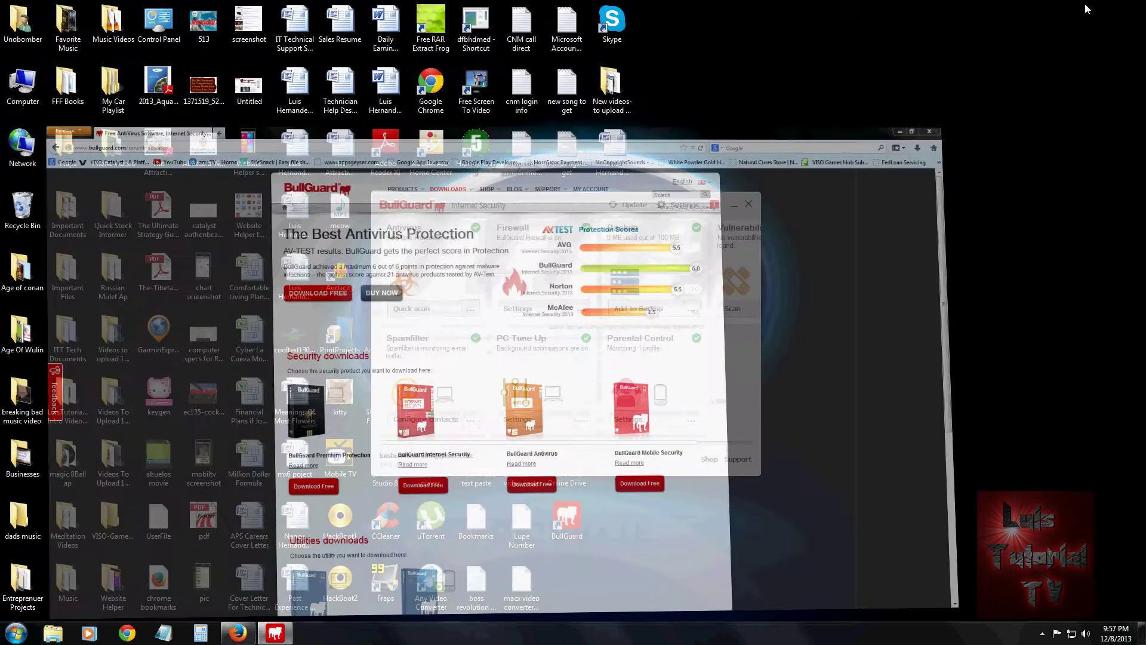
left_click(1092, 6)
mouse_move(593, 204)
left_mouse_down()
mouse_move(611, 198)
mouse_move(580, 188)
left_mouse_up()
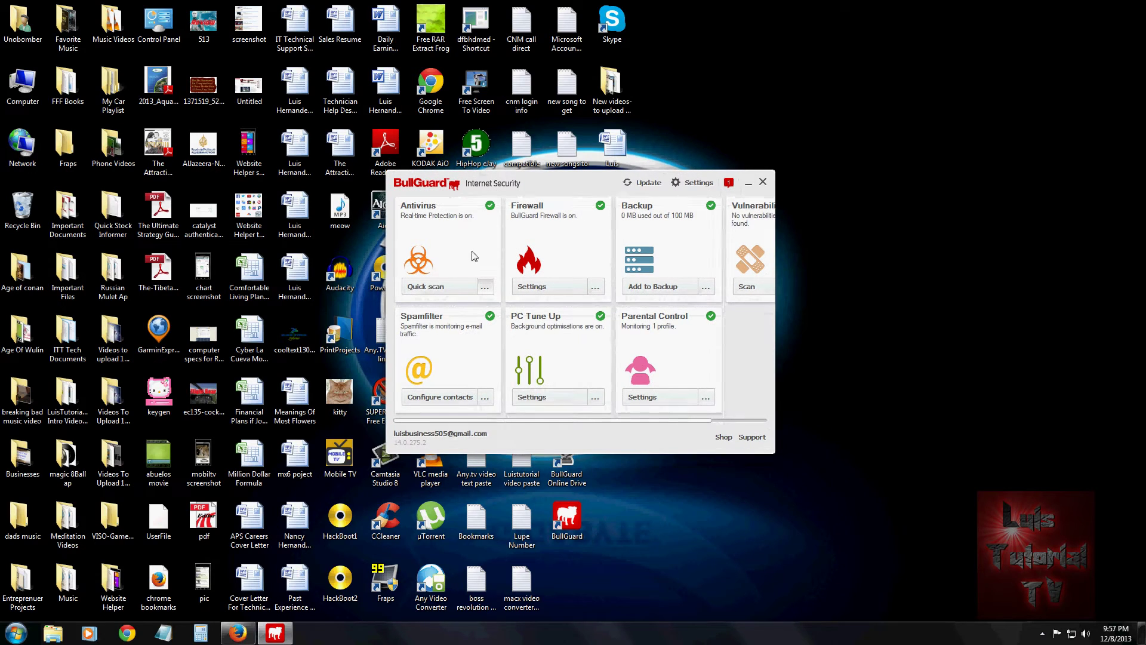
left_click(485, 288)
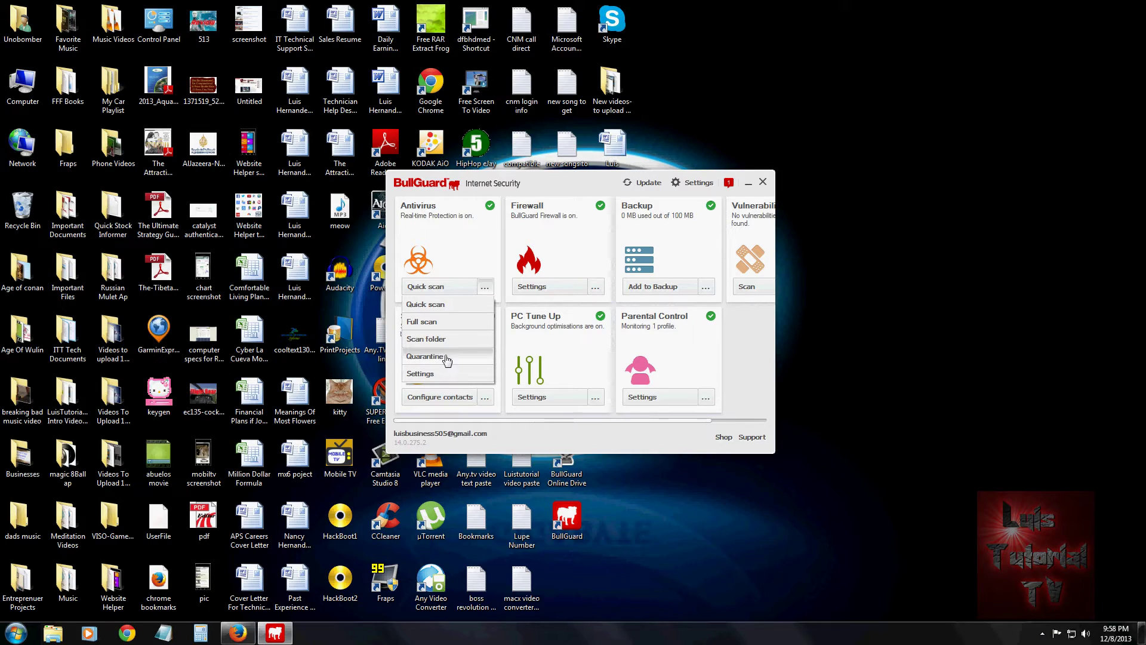
Close the antivirus options and view the firewall log.
left_click(573, 253)
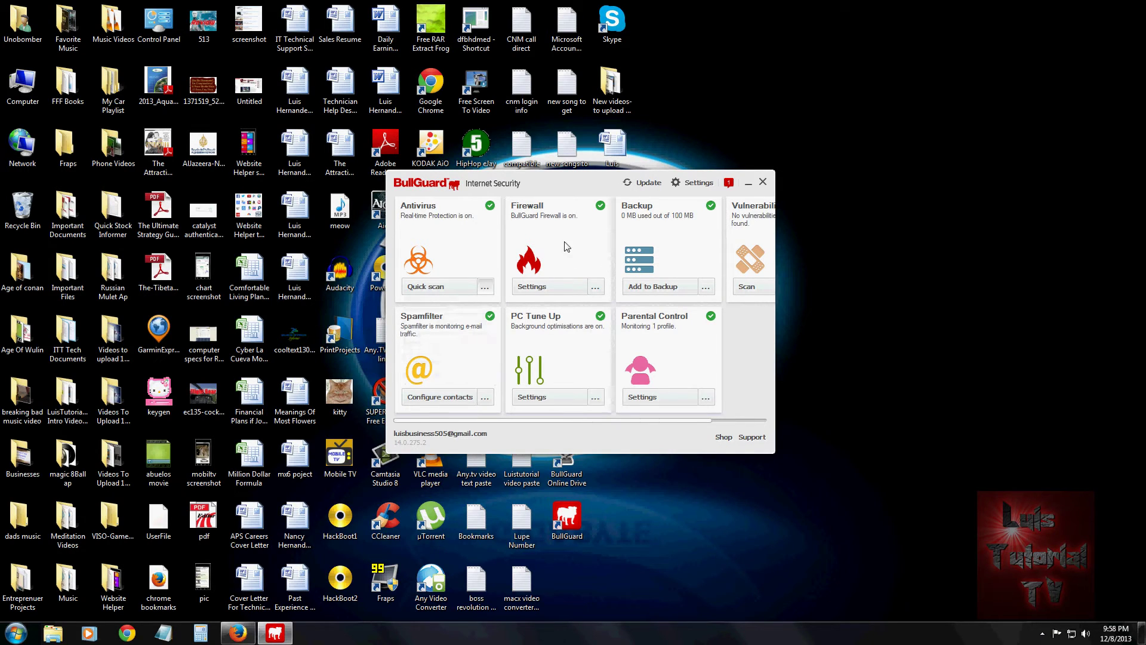
left_click(596, 287)
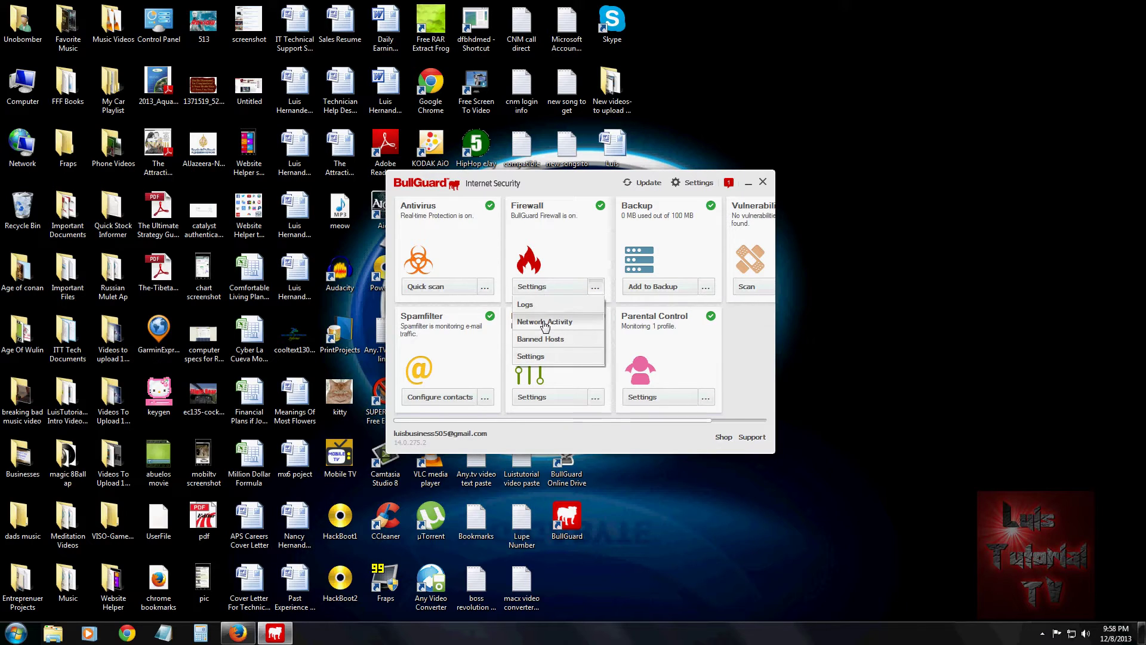
left_click(540, 306)
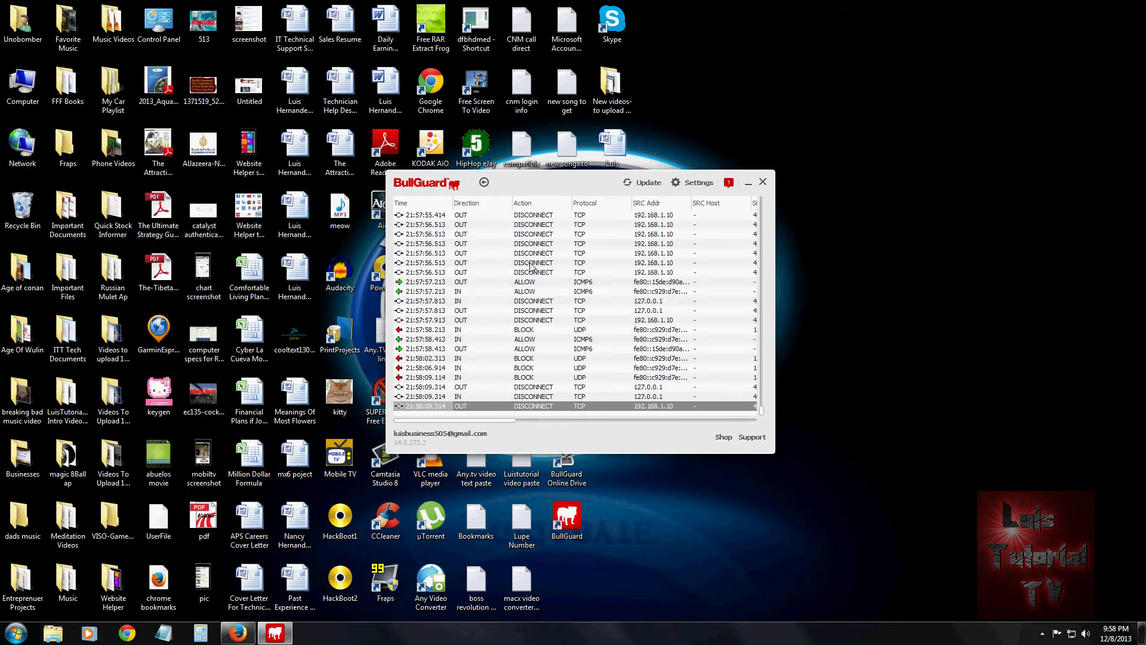
left_click(484, 182)
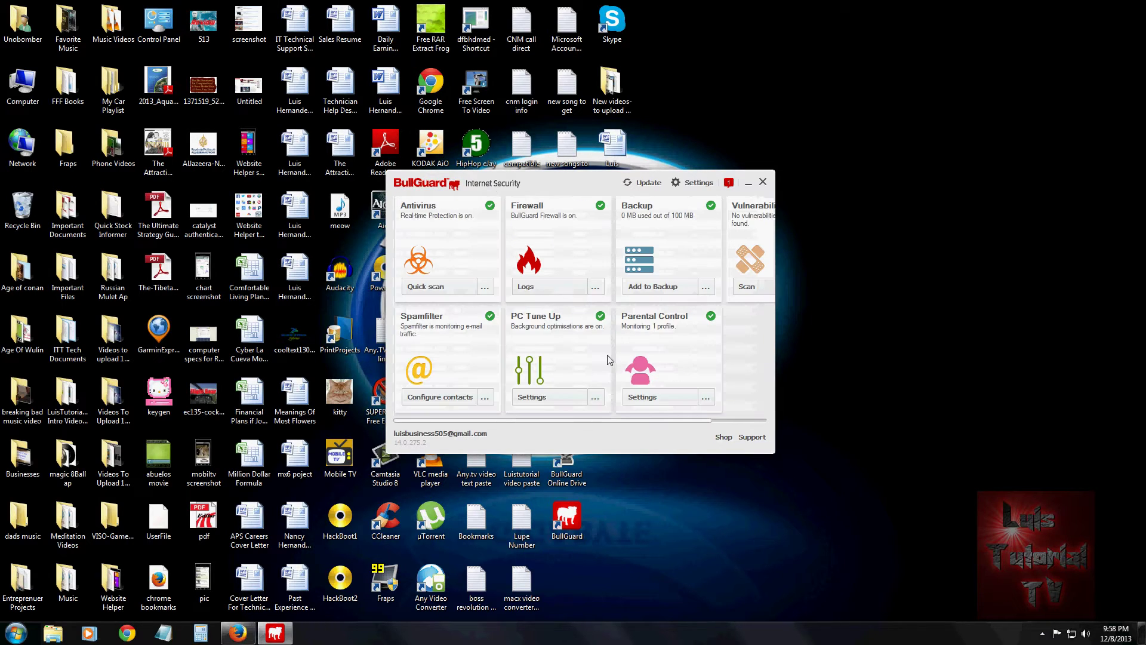
View the firewall's Network Activity and the empty Banned Hosts list, then return to the dashboard.
left_click(595, 287)
left_click(561, 322)
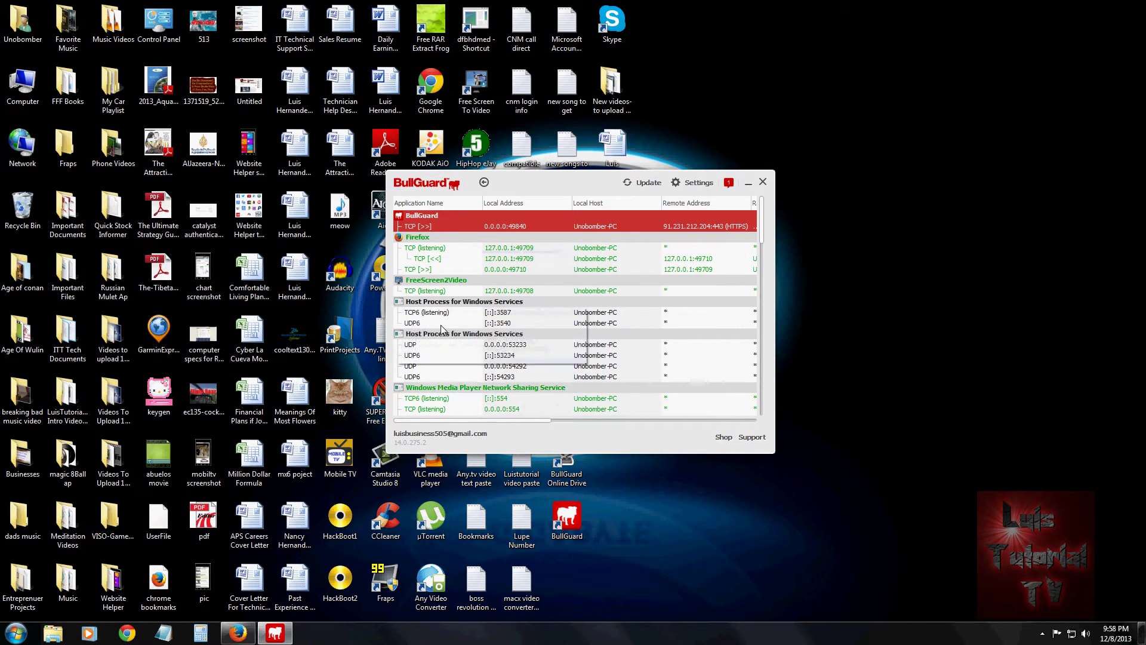
left_click(484, 182)
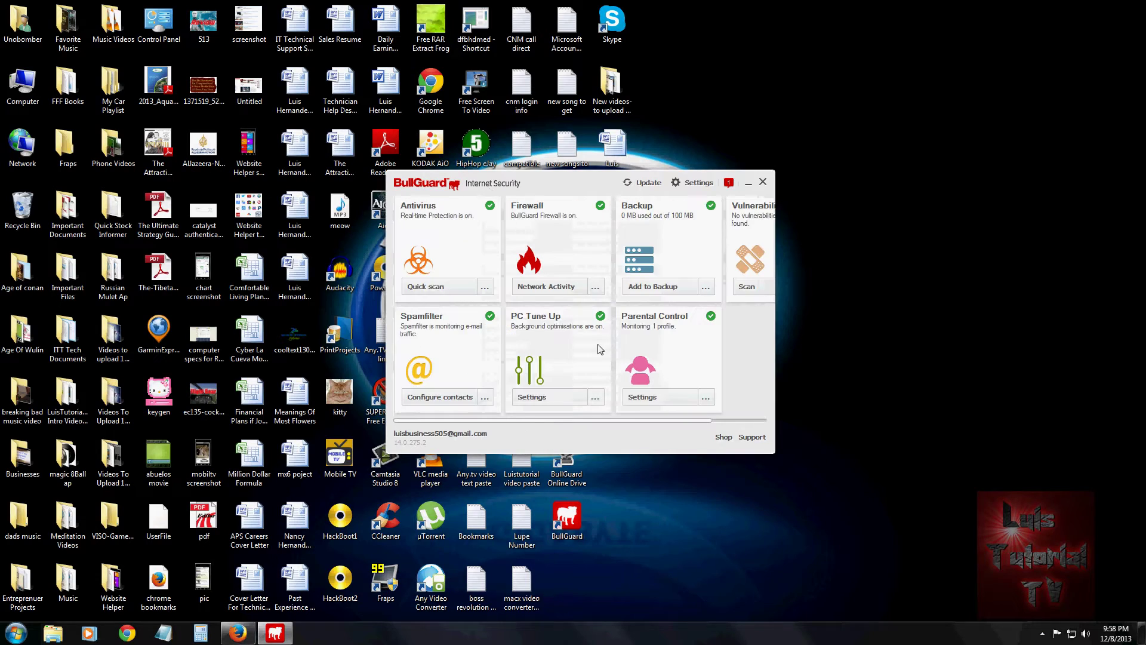
left_click(595, 287)
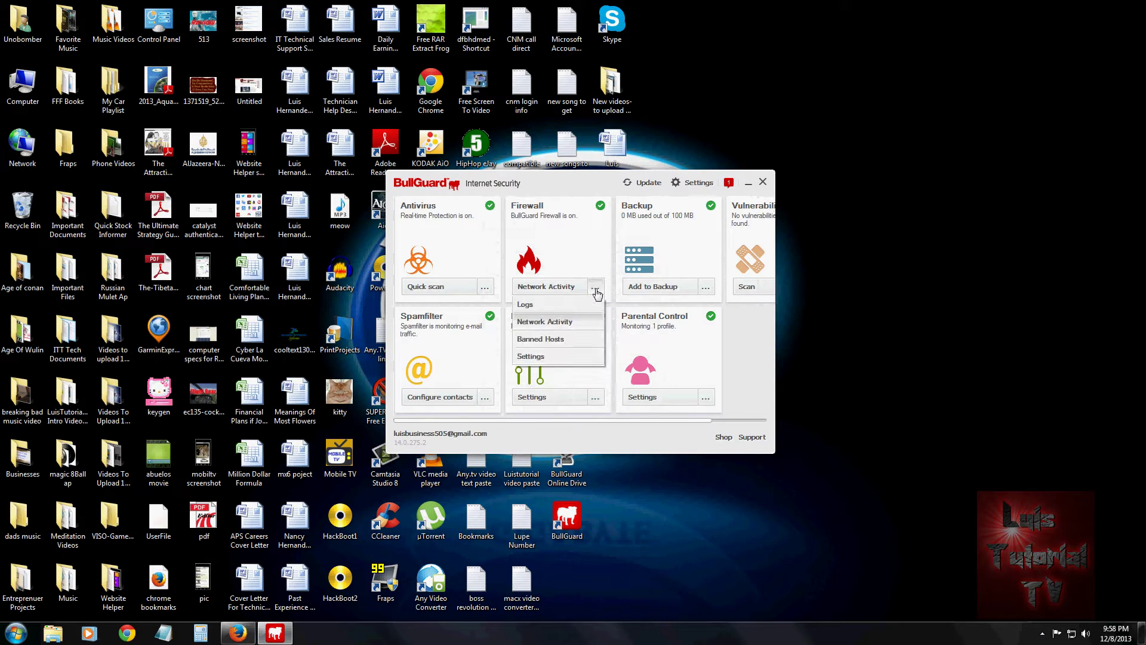
left_click(563, 337)
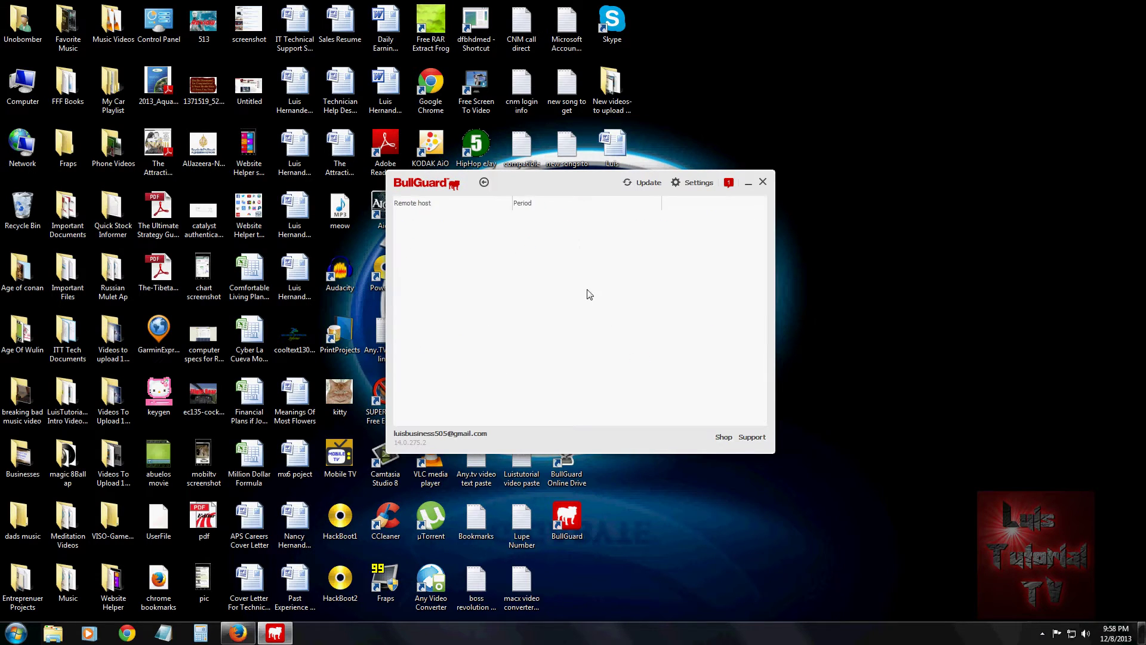
left_click(485, 183)
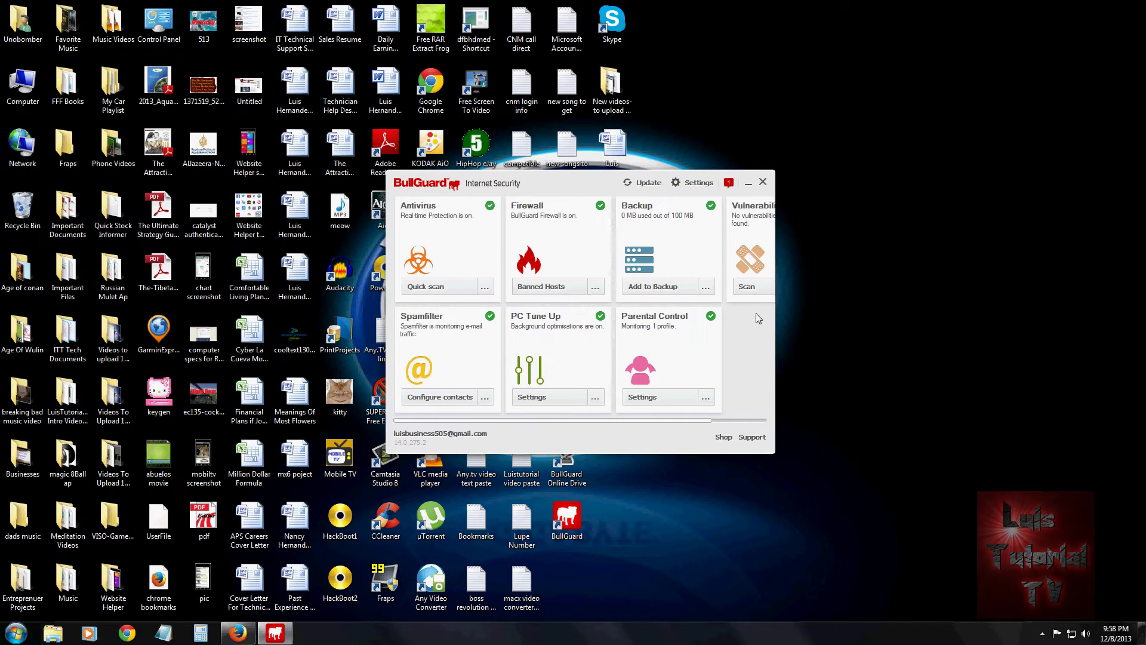
left_click_drag(588, 182, 544, 174)
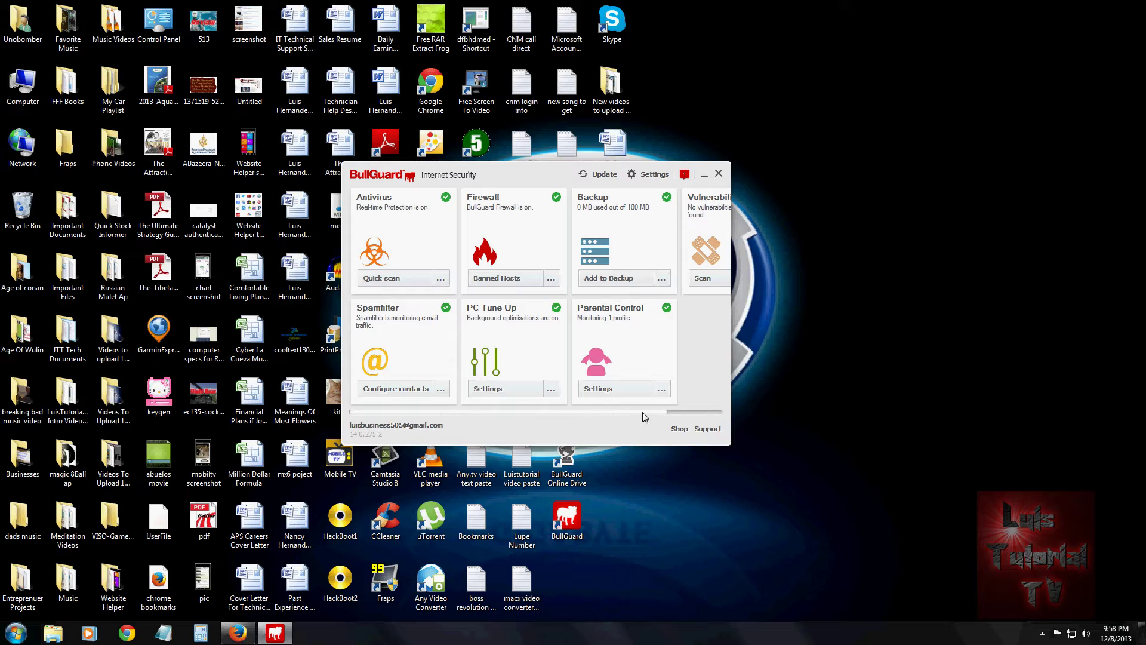
left_click_drag(642, 417, 683, 418)
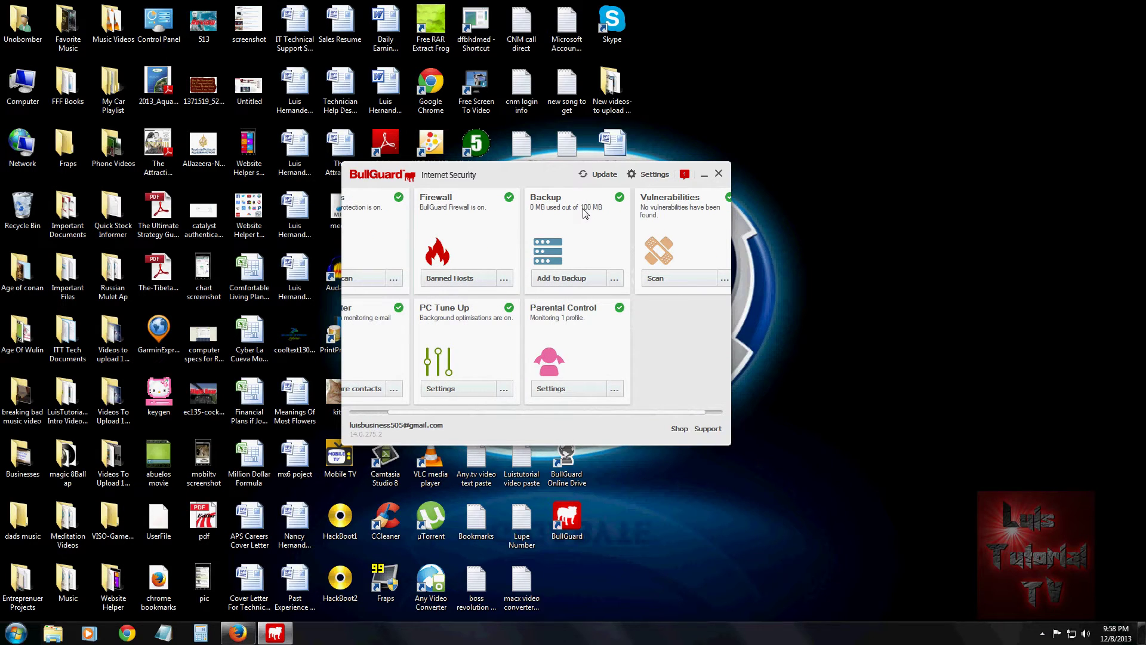
scroll(583, 213, "down", 3)
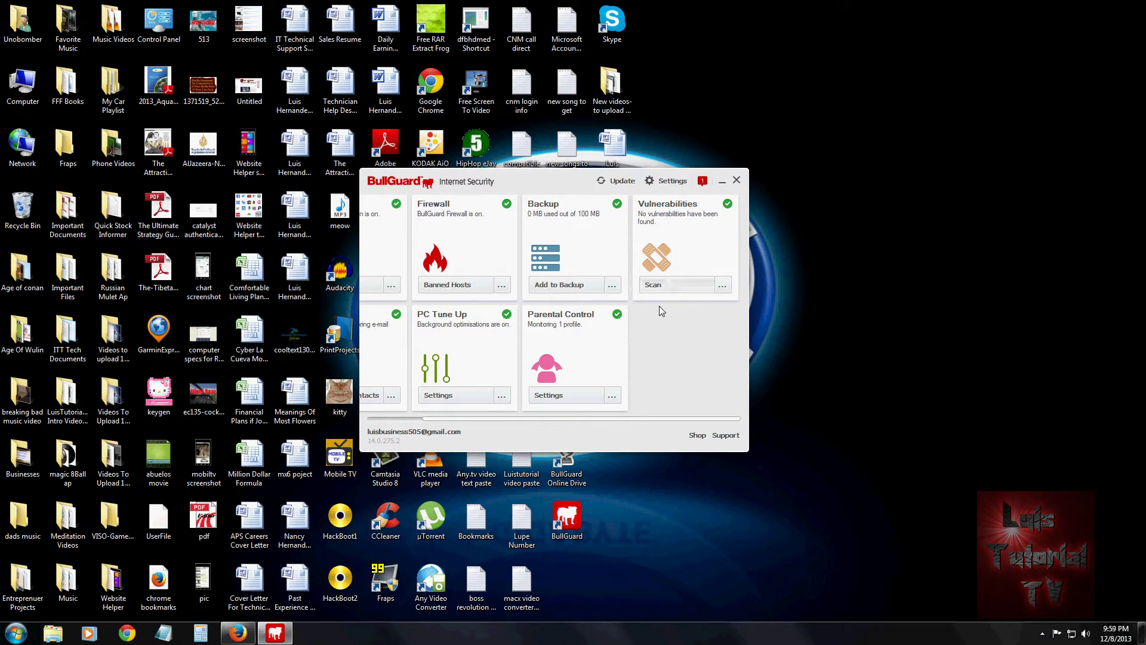
scroll(644, 427, "up", 1)
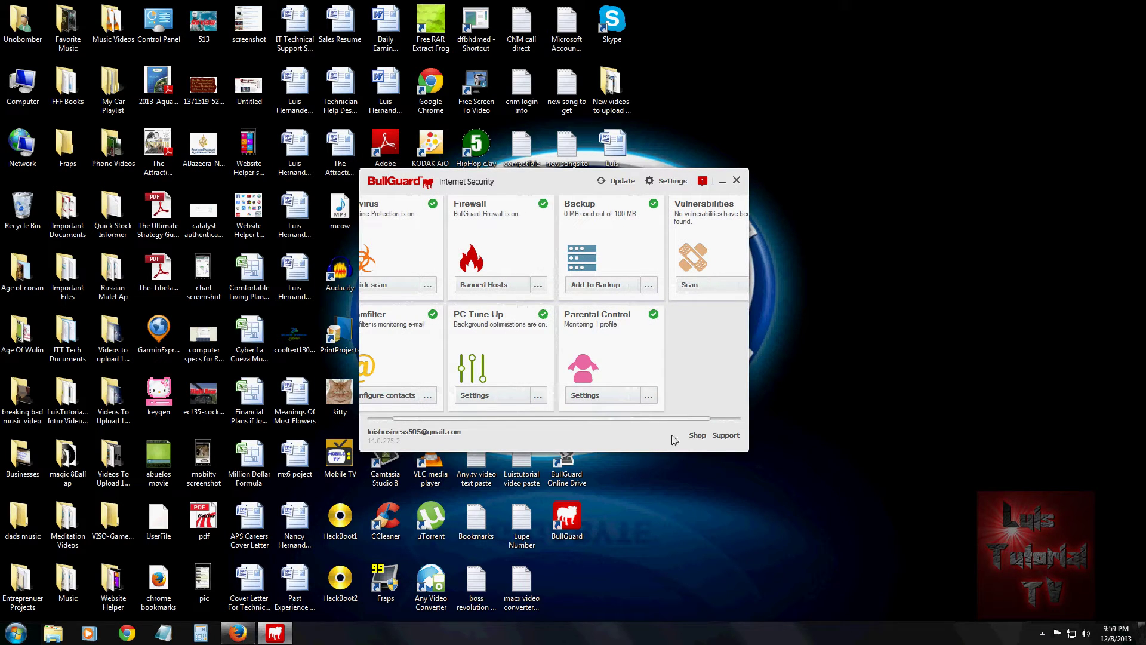
scroll(667, 421, "down", 1)
Start the vulnerability scan, then briefly open and close the PC Tune Up options.
left_click(676, 299)
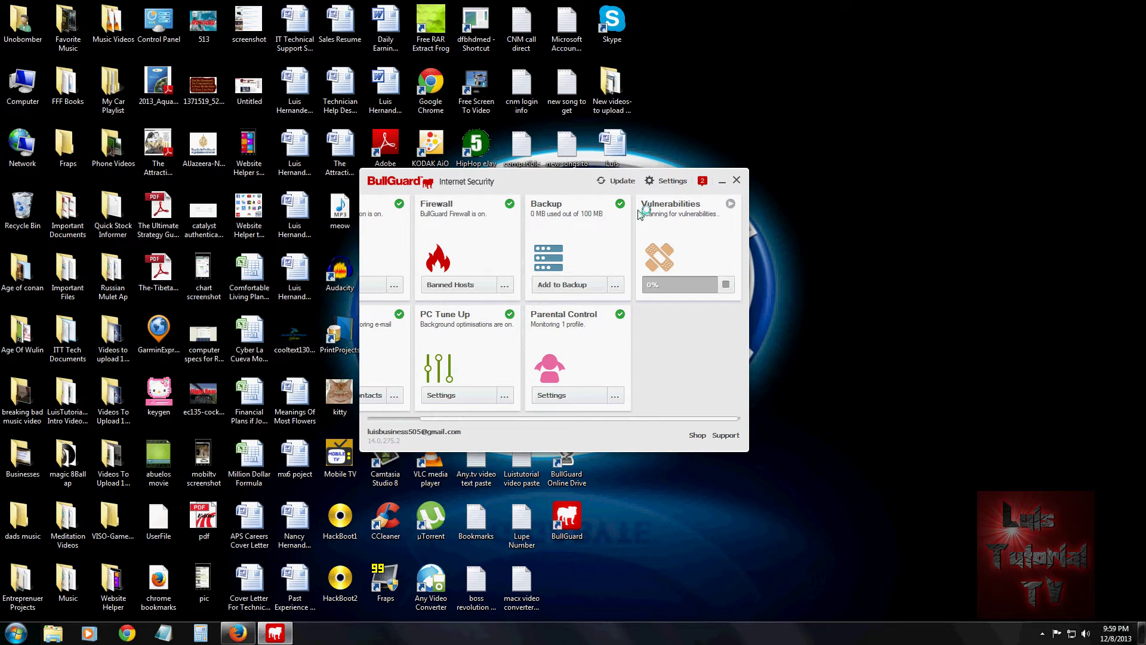
scroll(636, 422, "up", 2)
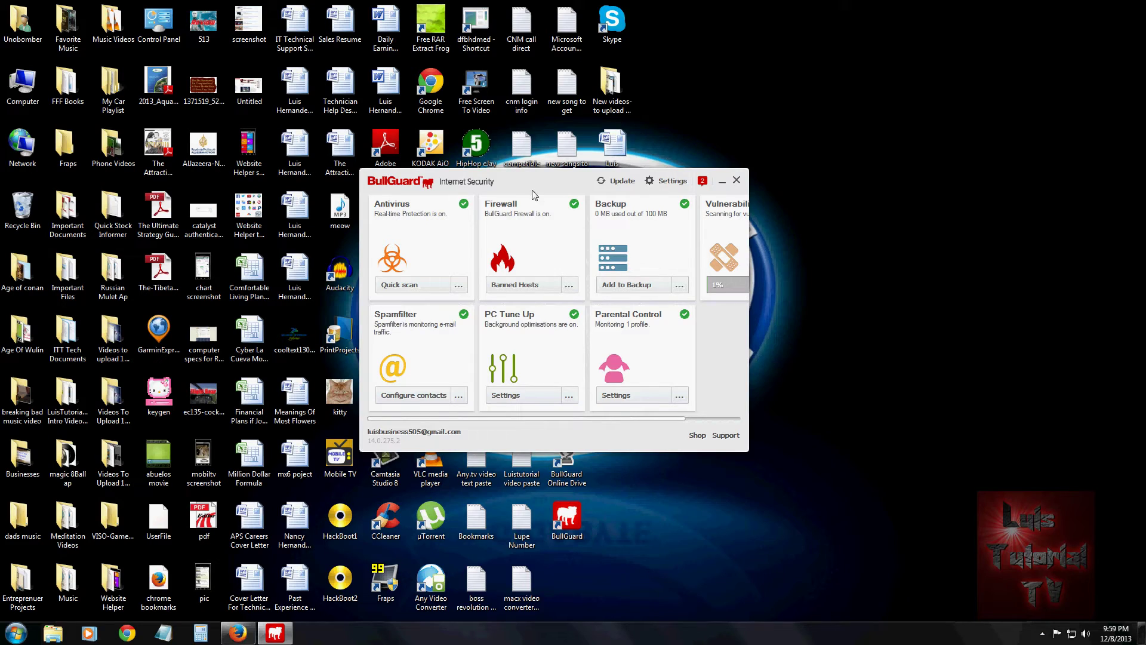
left_click_drag(535, 195, 562, 205)
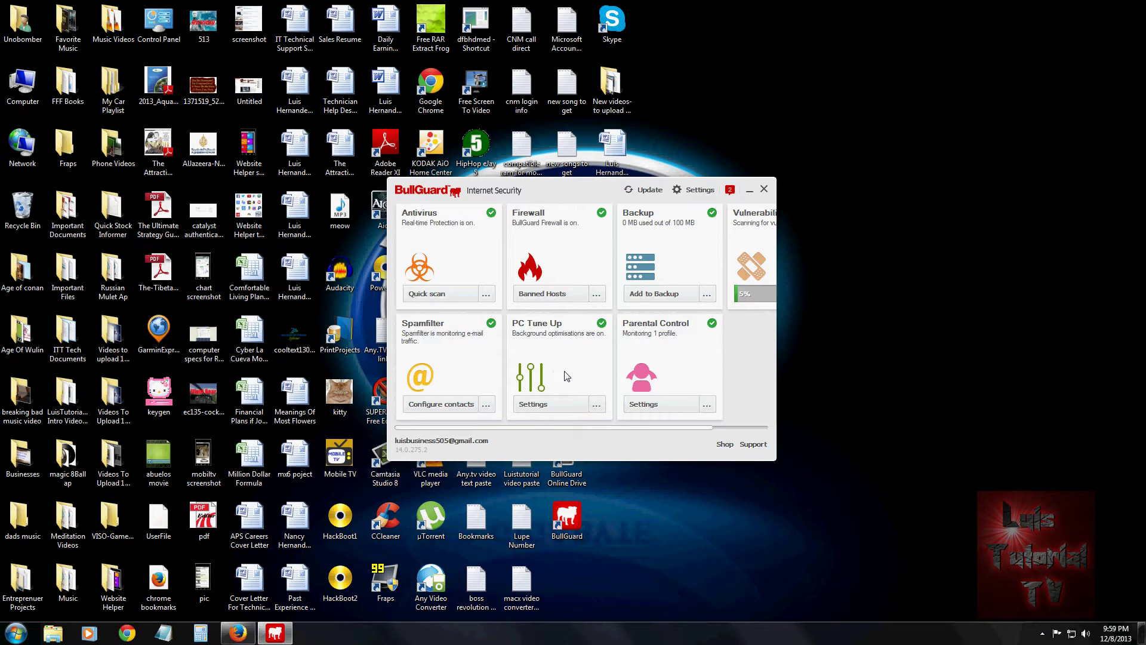
left_click(596, 404)
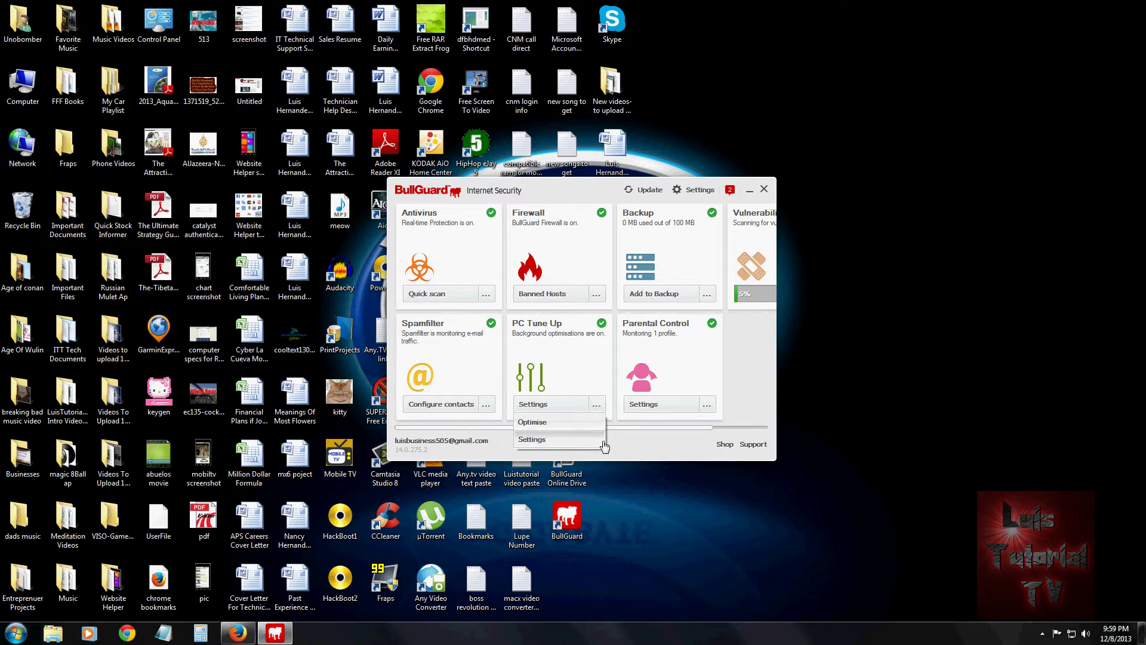
left_click(639, 445)
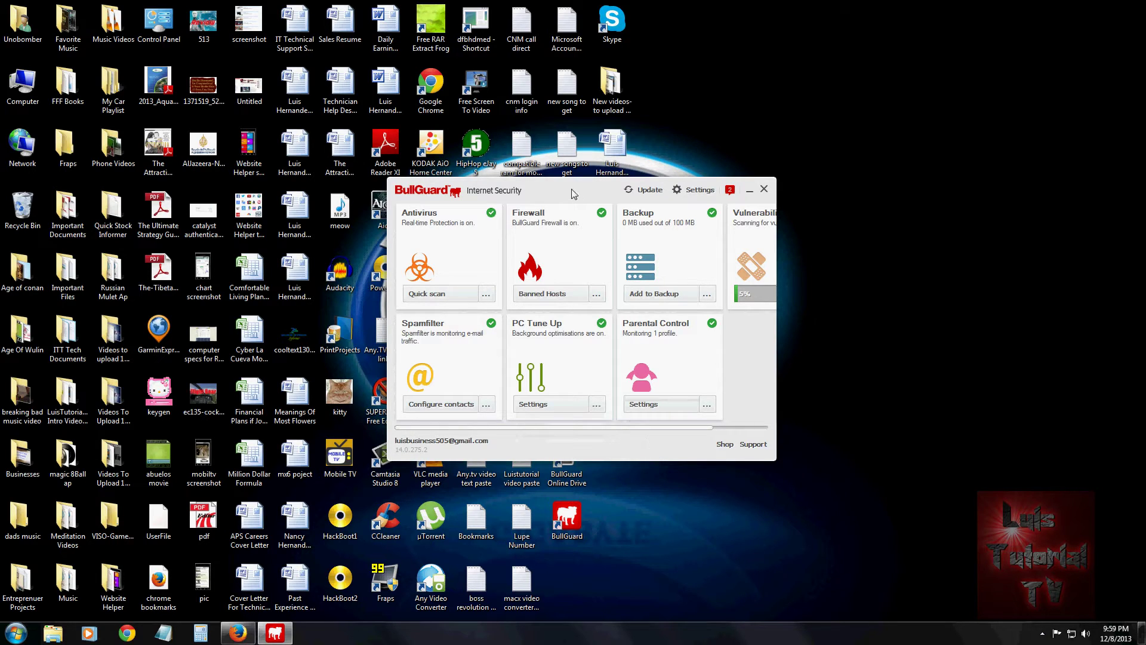
left_click_drag(572, 194, 564, 195)
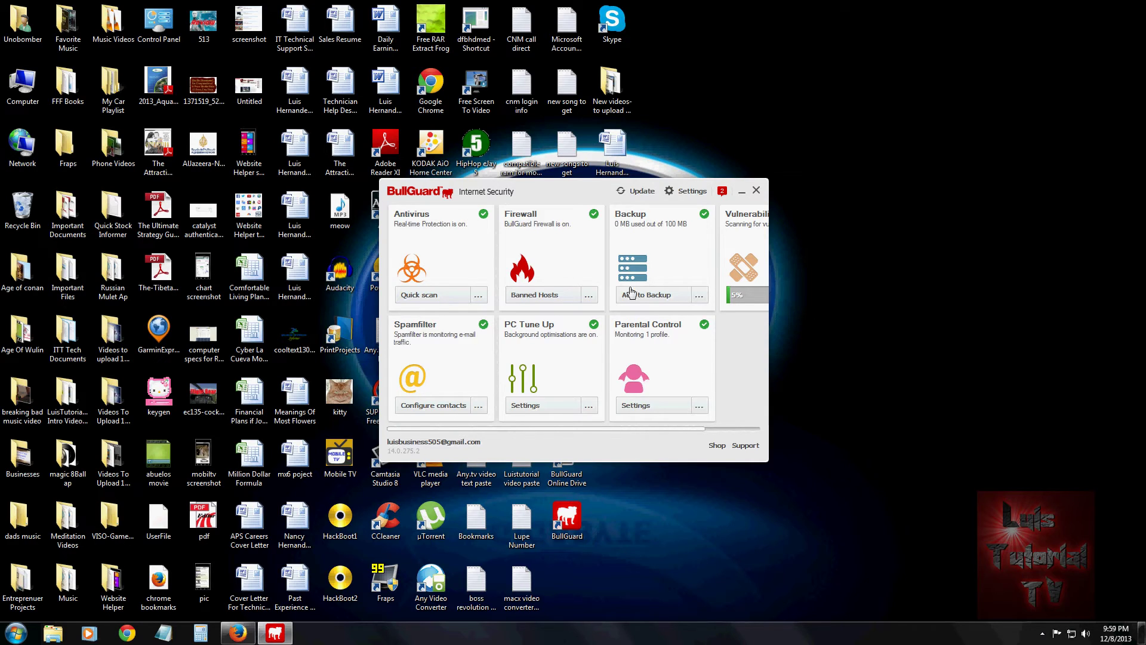
Open the Parental Control settings and its profiles window.
left_click_drag(573, 200, 567, 208)
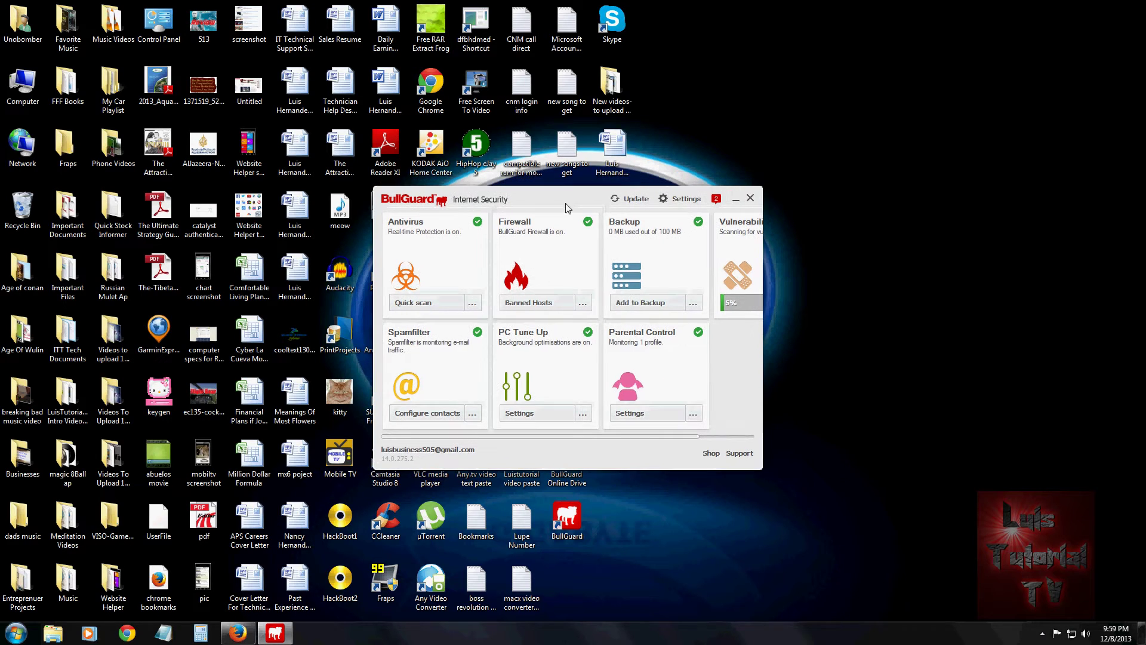
left_click(631, 413)
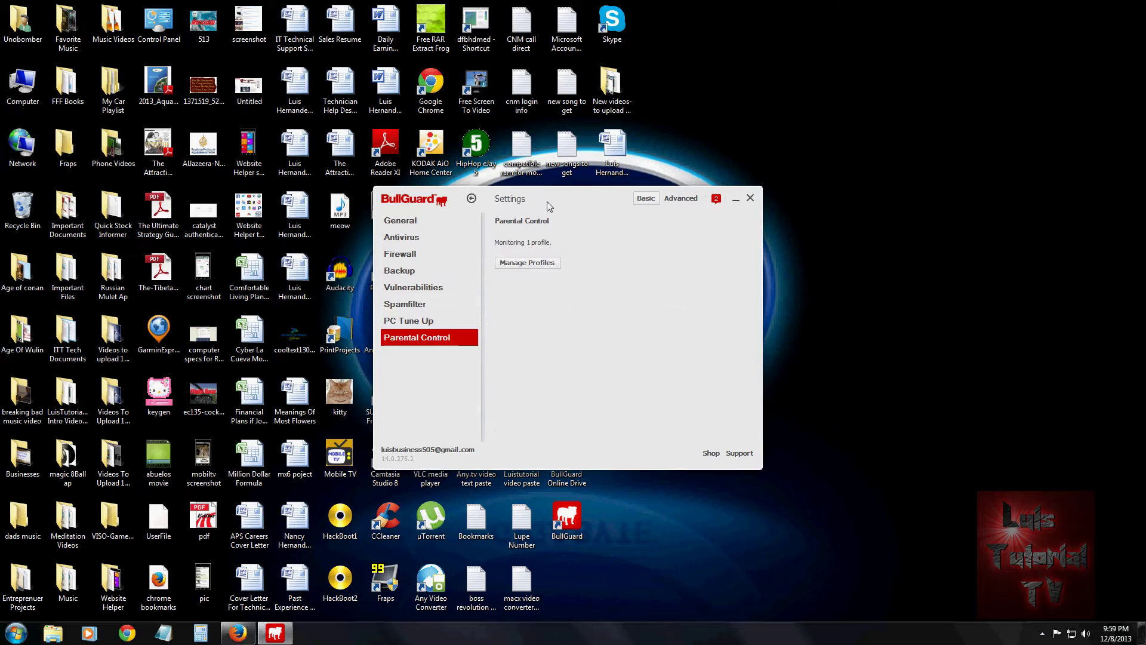
left_click_drag(549, 204, 559, 209)
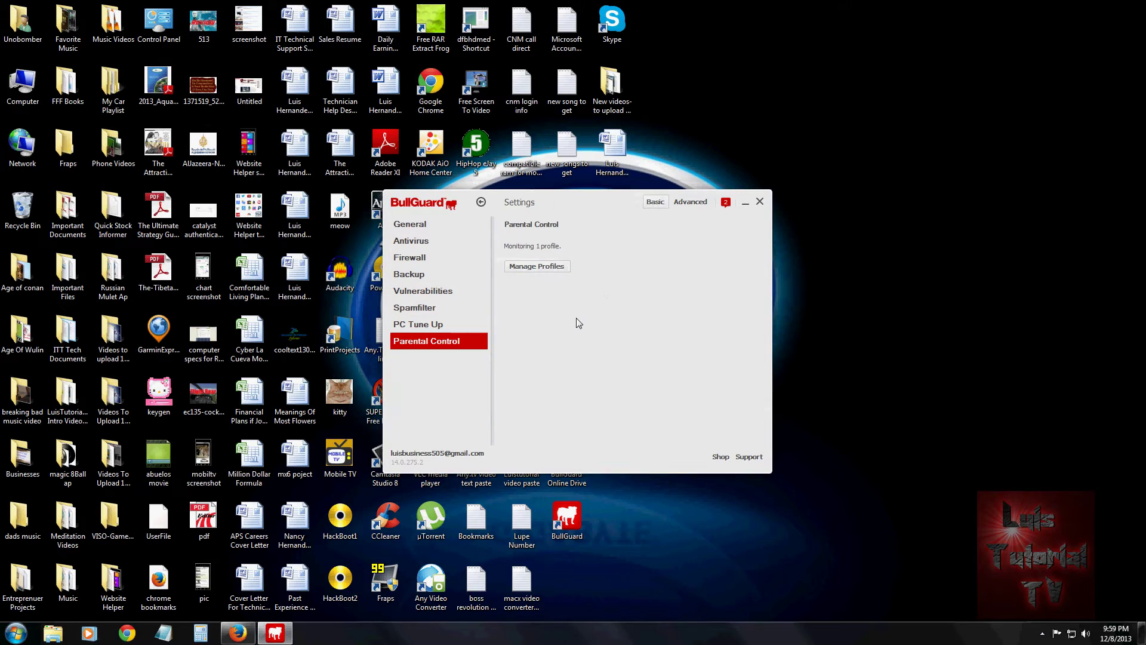
left_click(525, 266)
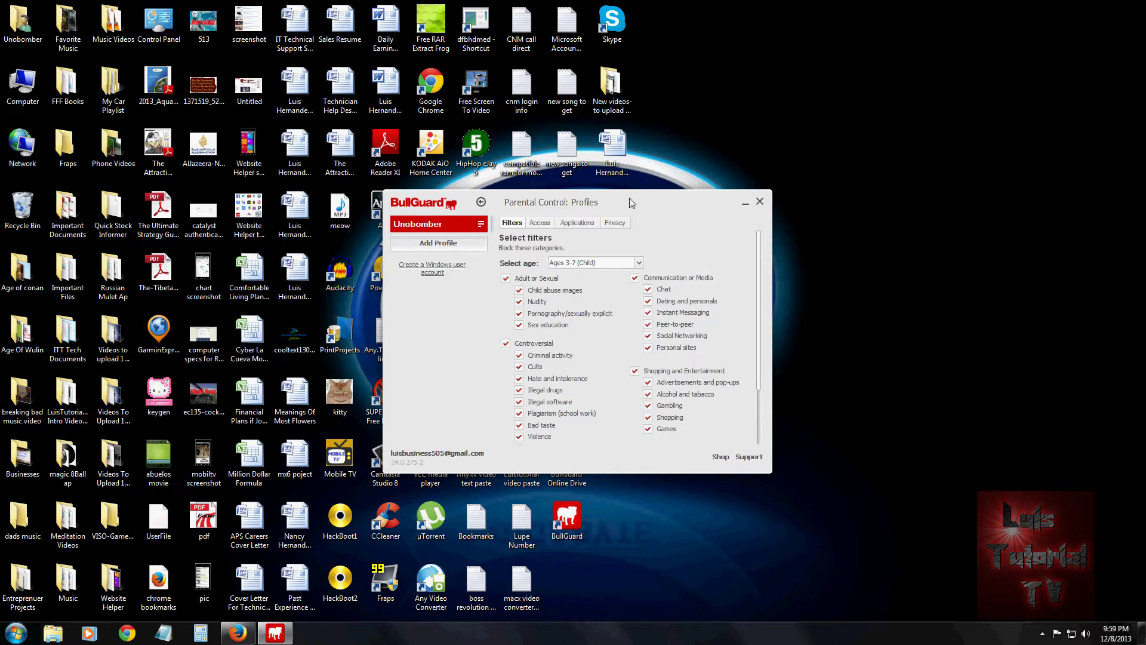
left_click_drag(631, 203, 628, 209)
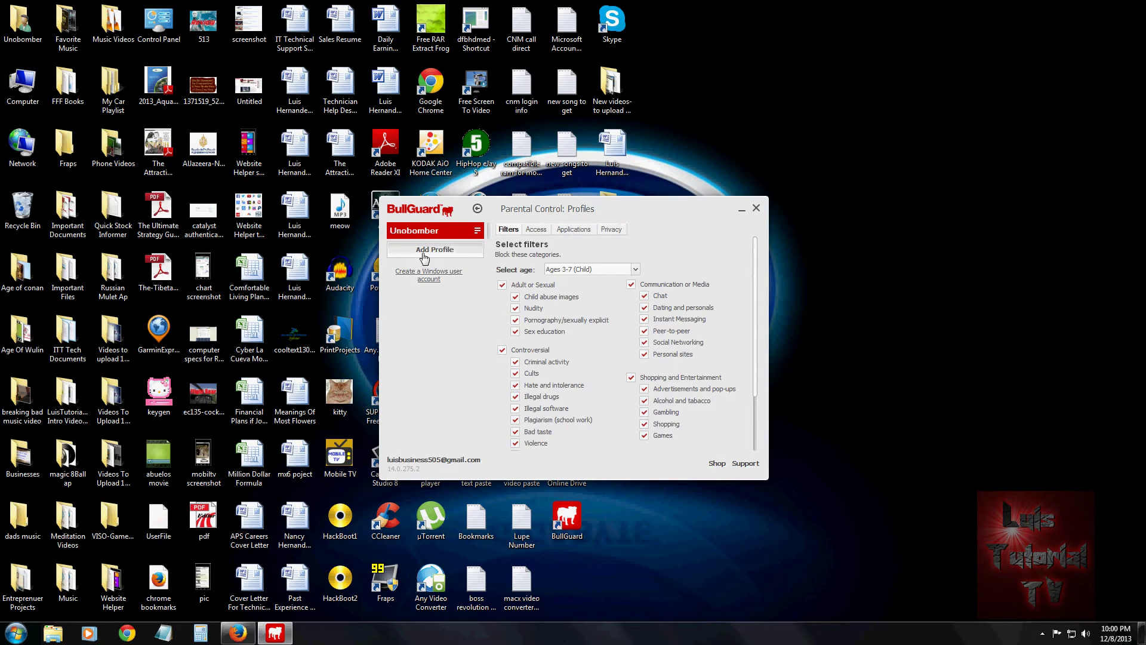
Show the age presets in the Select age list, keeping Ages 3-7 (Child).
left_click(591, 271)
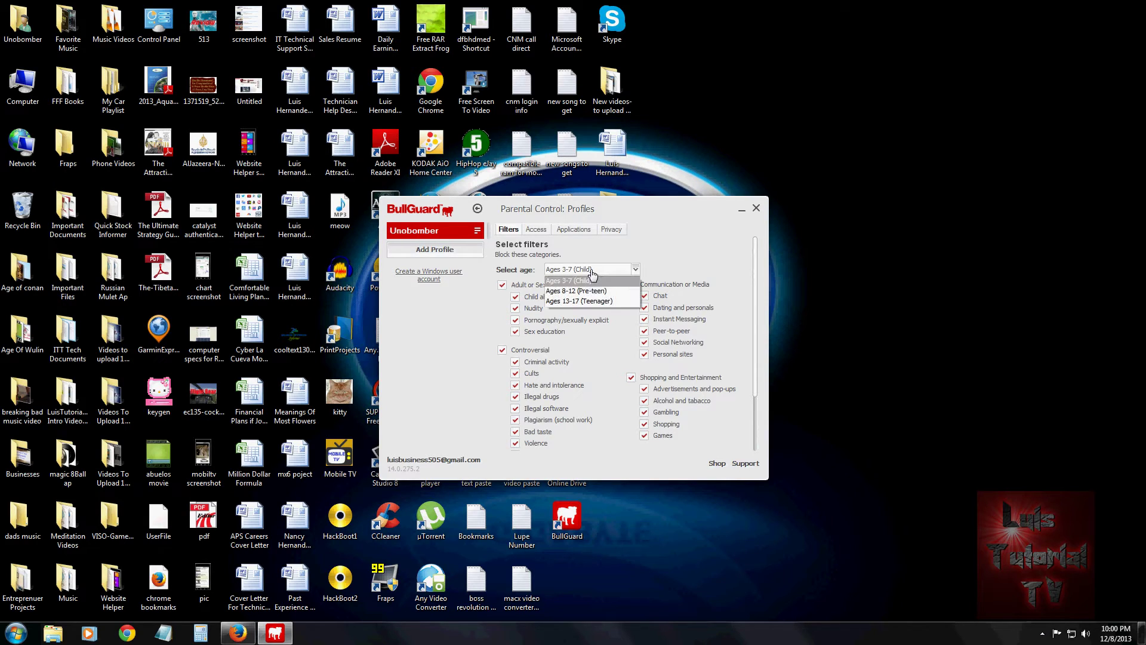
left_click(623, 271)
left_click(620, 268)
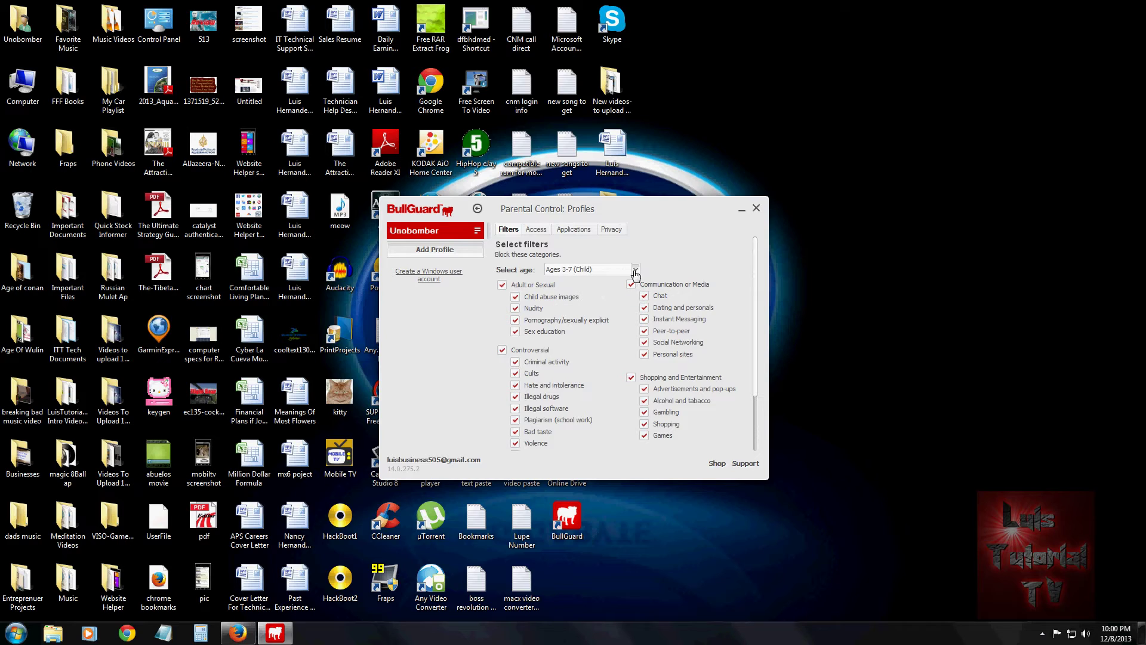
left_click(634, 270)
left_click(624, 270)
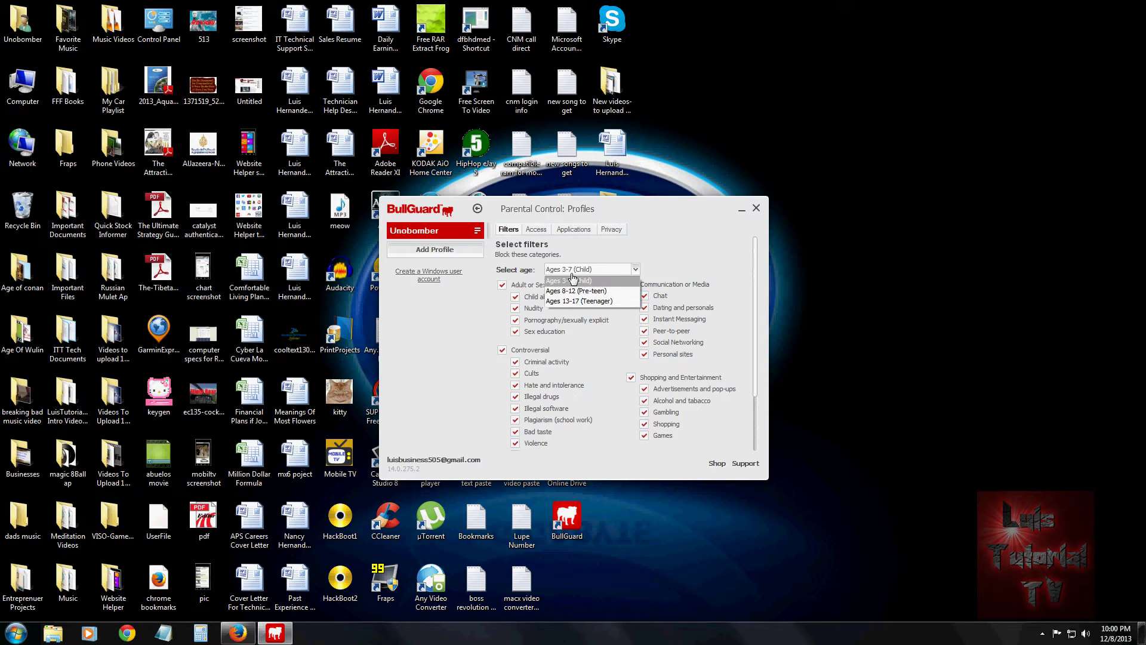
left_click(588, 280)
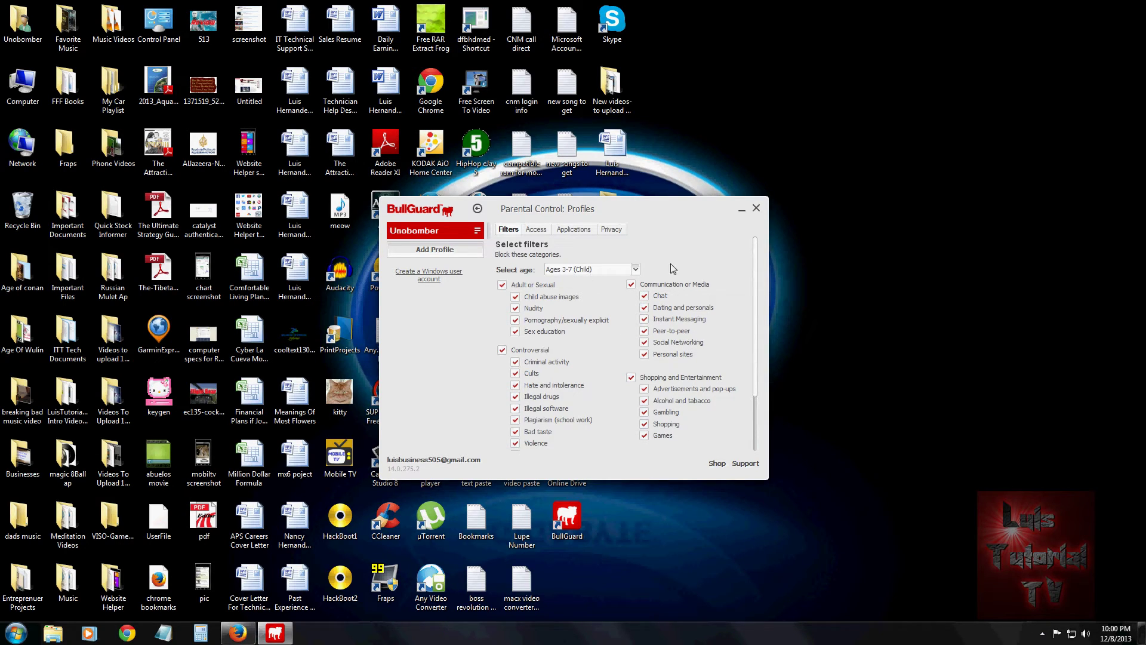
left_click(611, 273)
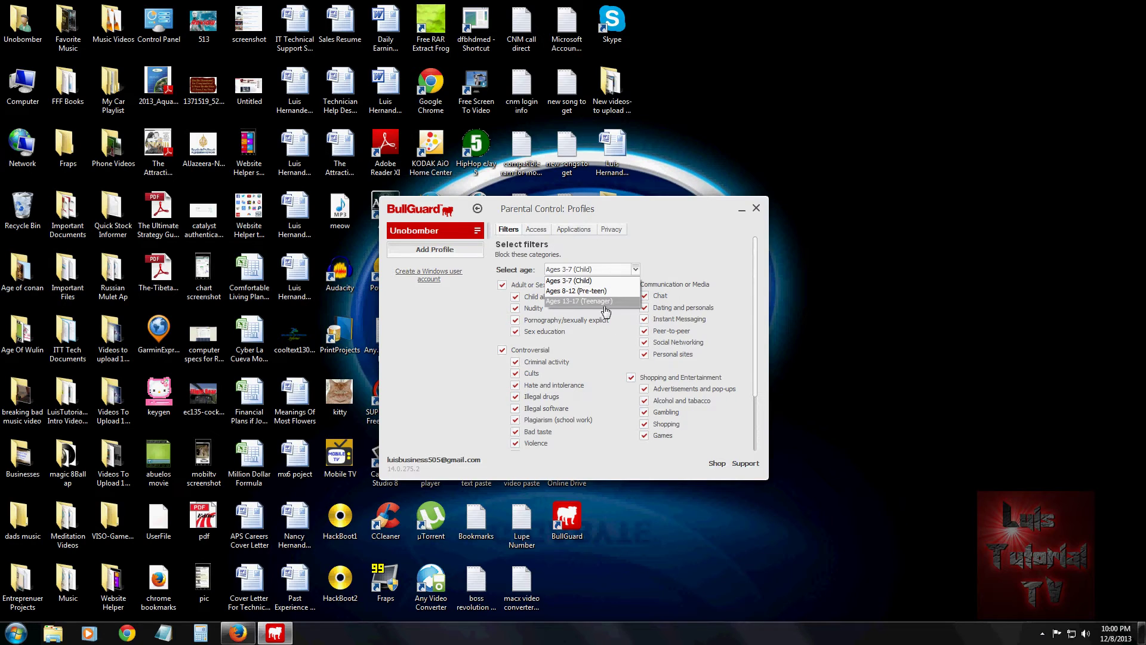
Apply the Ages 8-12 Pre-teen preset, then the Ages 13-17 Teenager preset, reviewing the filters.
left_click(573, 291)
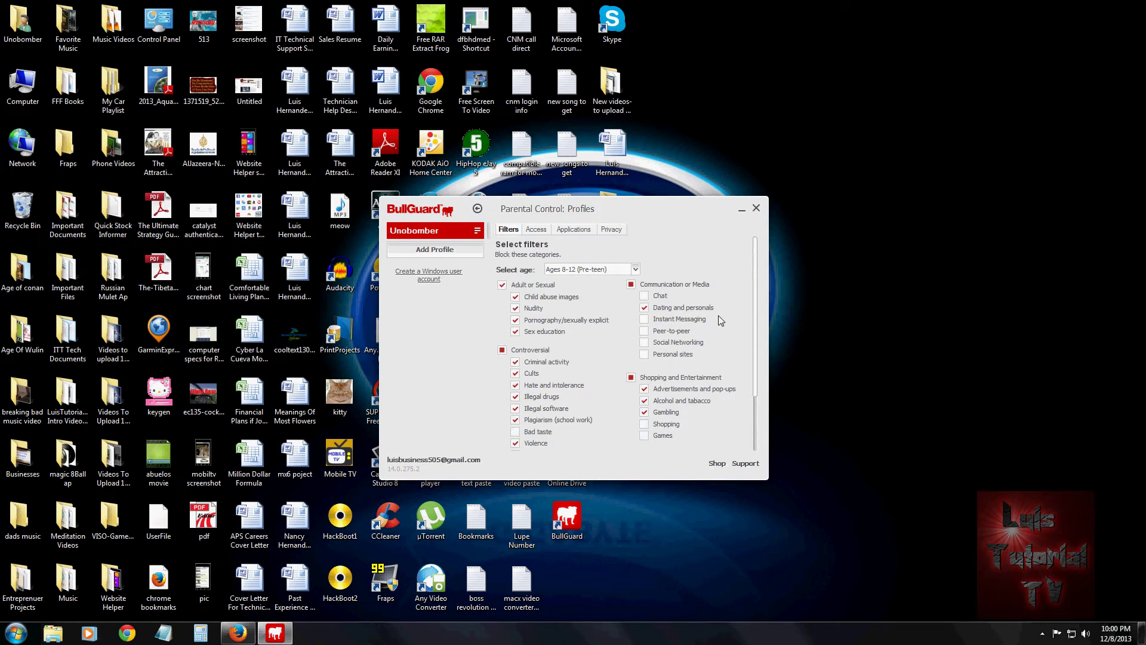
scroll(705, 289, "down", 1)
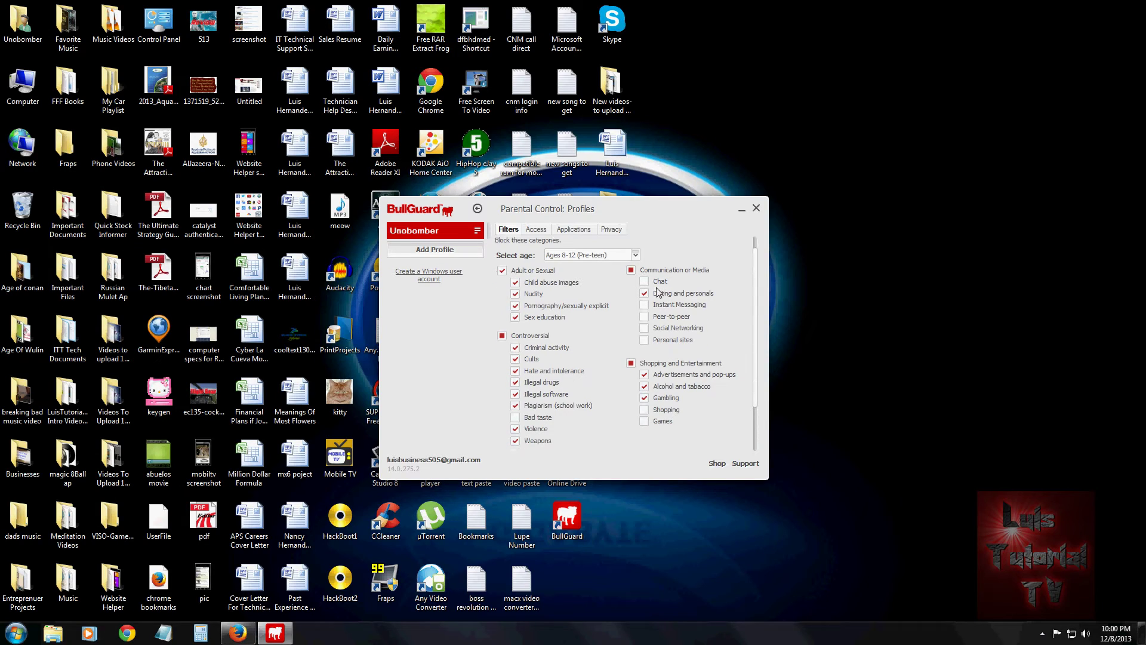
left_click(635, 255)
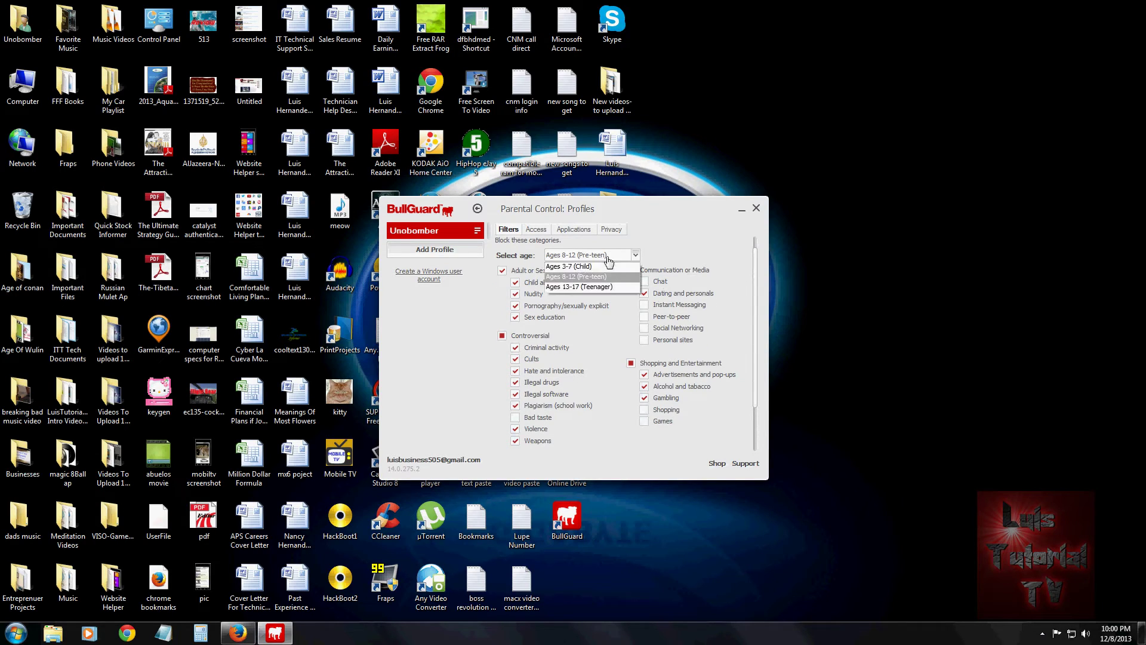
left_click(582, 288)
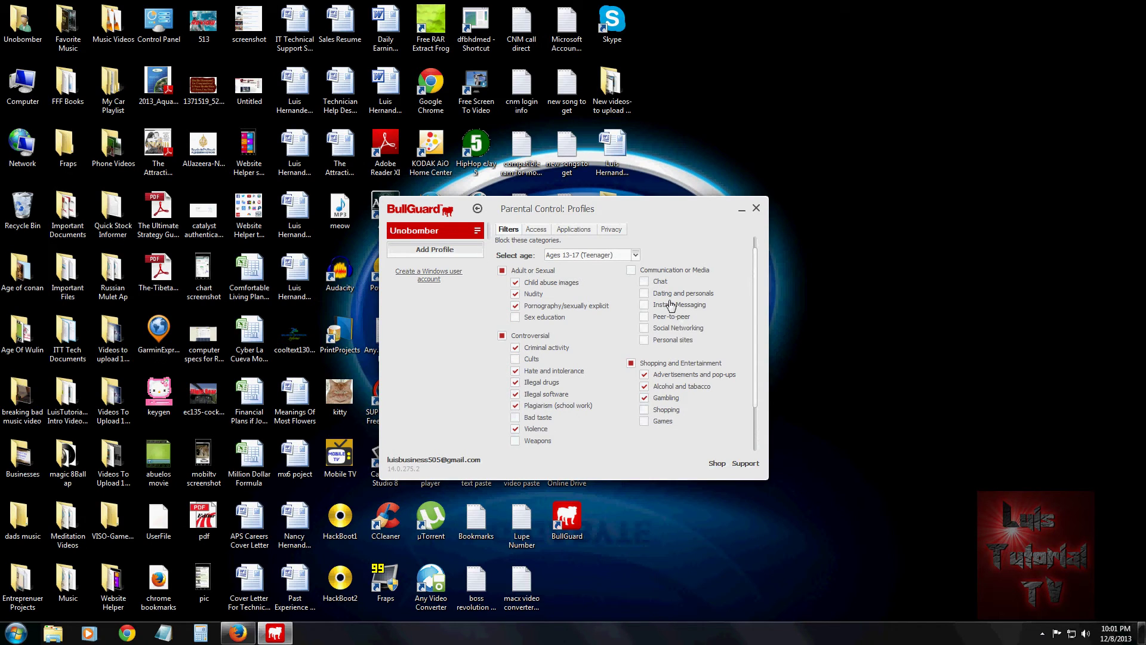
scroll(755, 280, "down", 1)
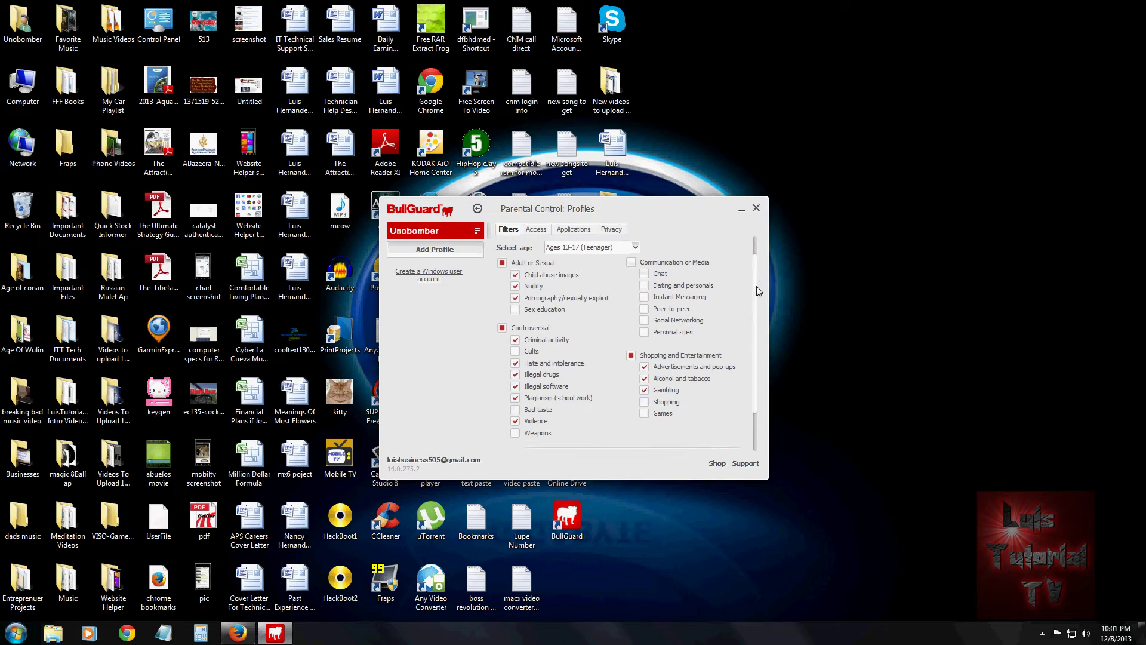
scroll(746, 281, "up", 1)
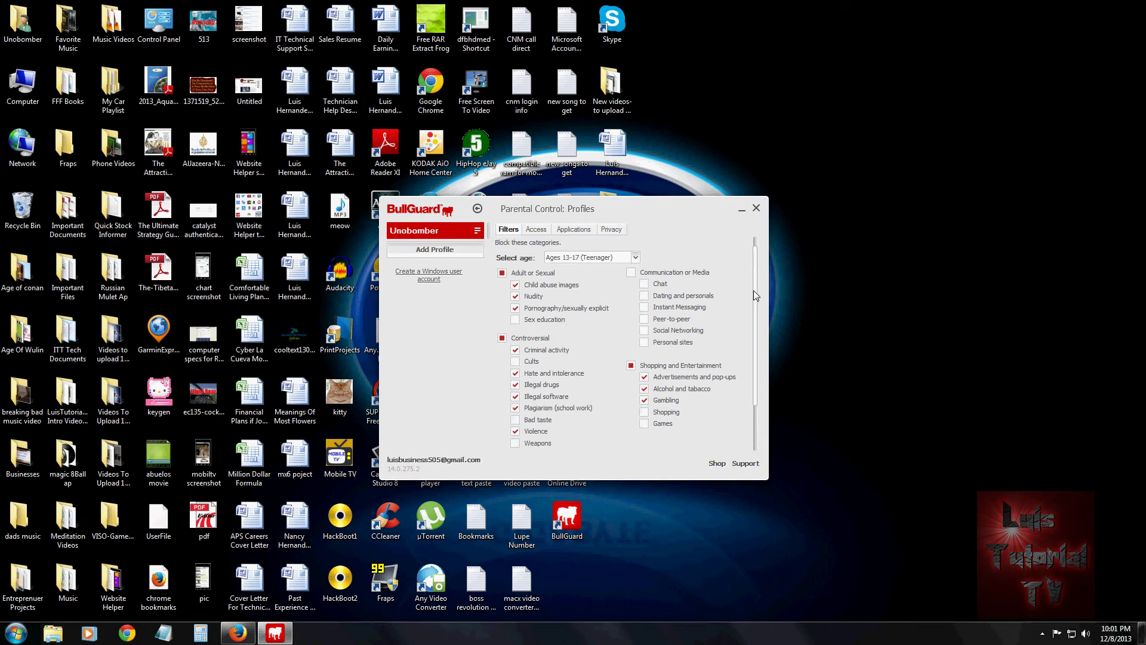
scroll(754, 290, "down", 1)
left_click(523, 320)
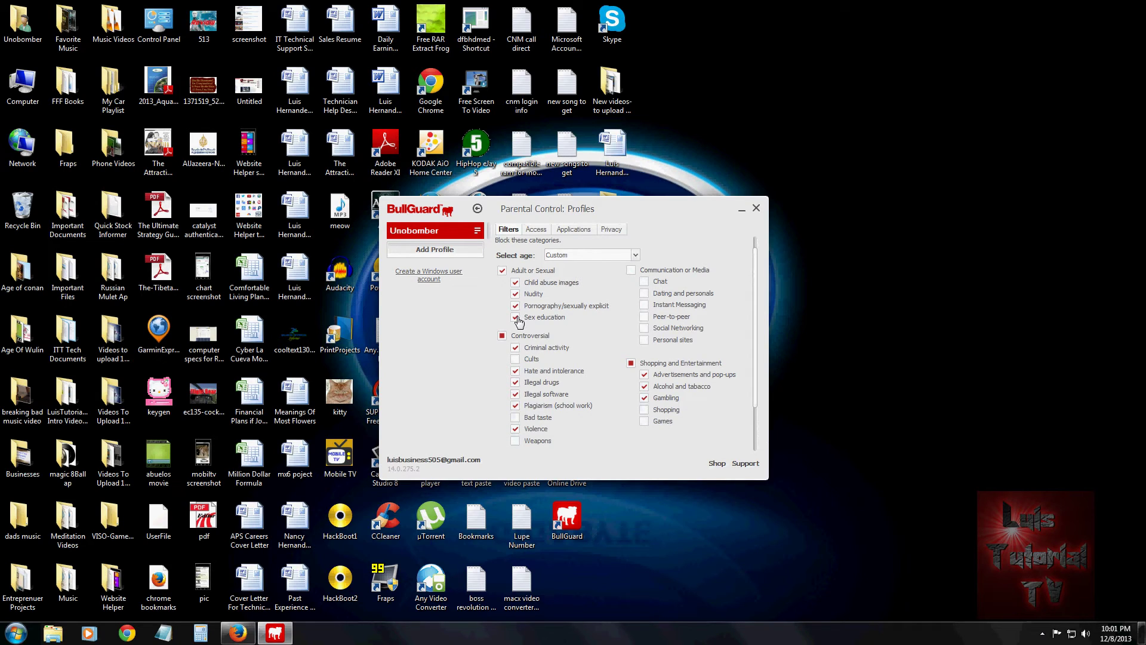
left_click(516, 317)
left_click_drag(758, 317, 753, 339)
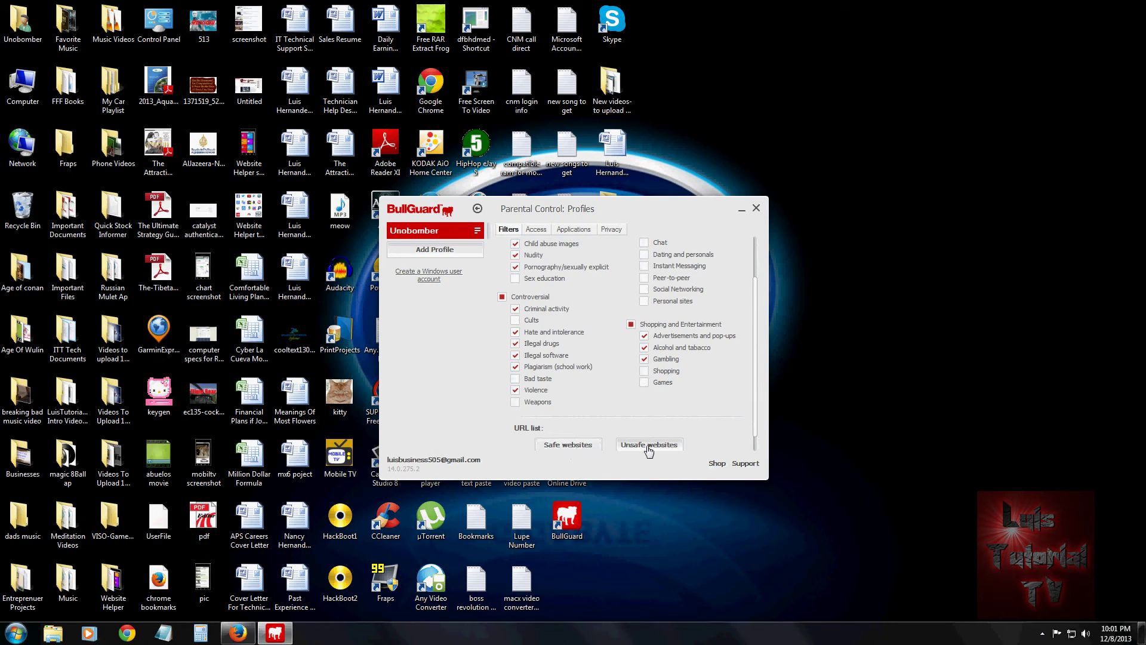
scroll(751, 408, "down", 1)
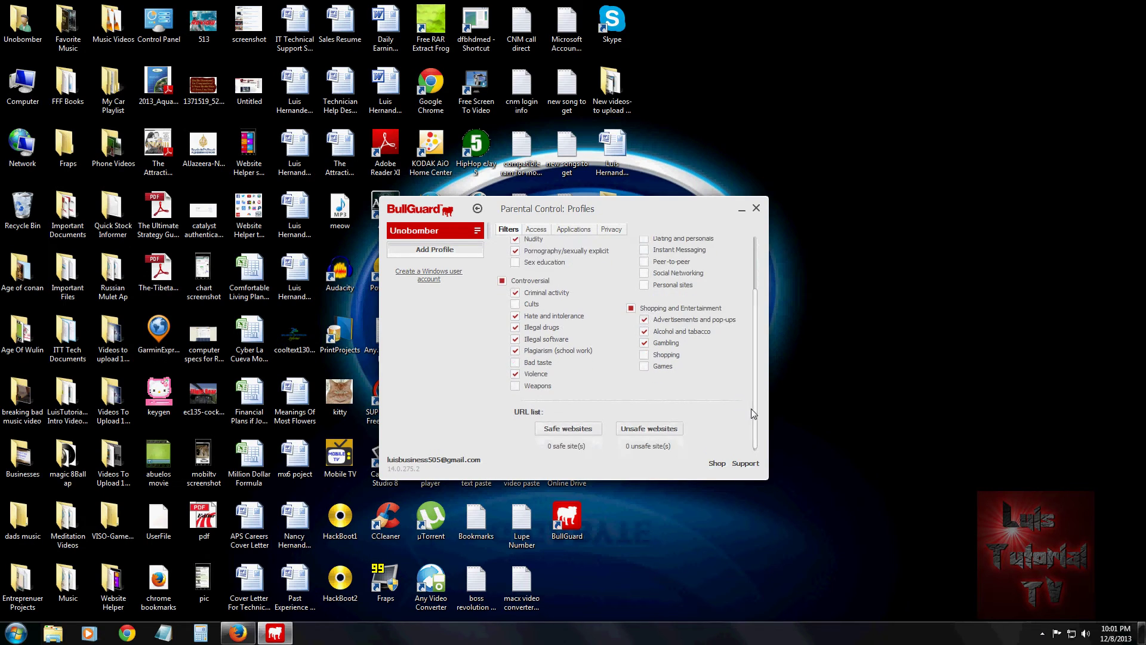
scroll(751, 408, "up", 5)
Browse the Antivirus, Backup, Spamfilter, PC Tune Up and Parental Control settings pages, then return to the dashboard.
left_click(478, 211)
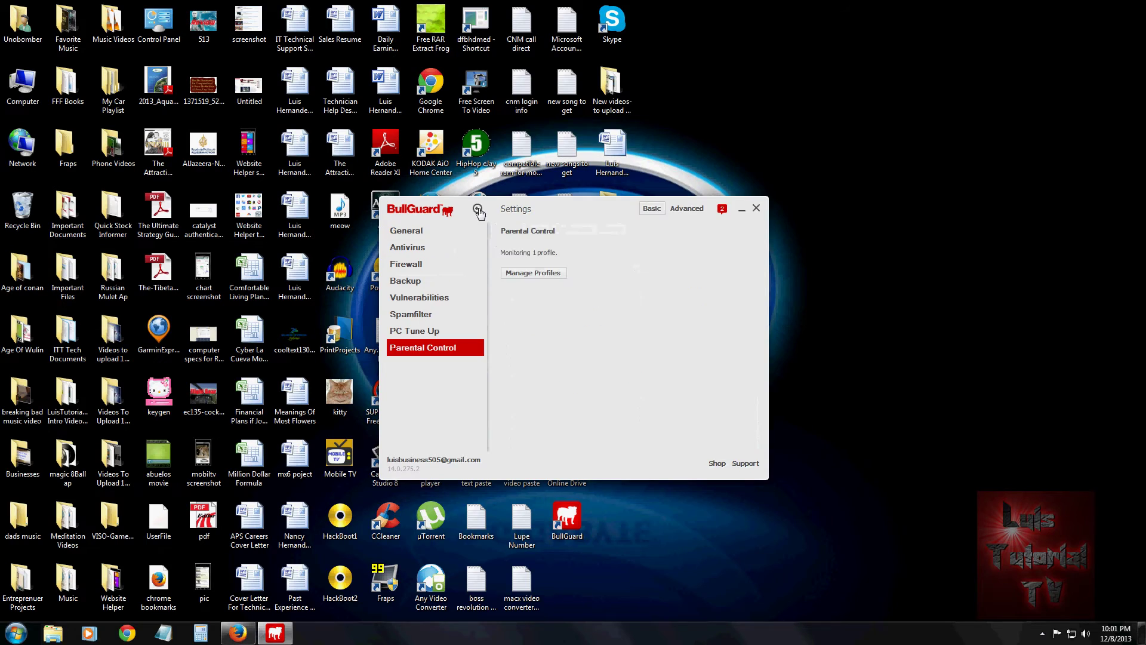
left_click_drag(587, 212, 609, 204)
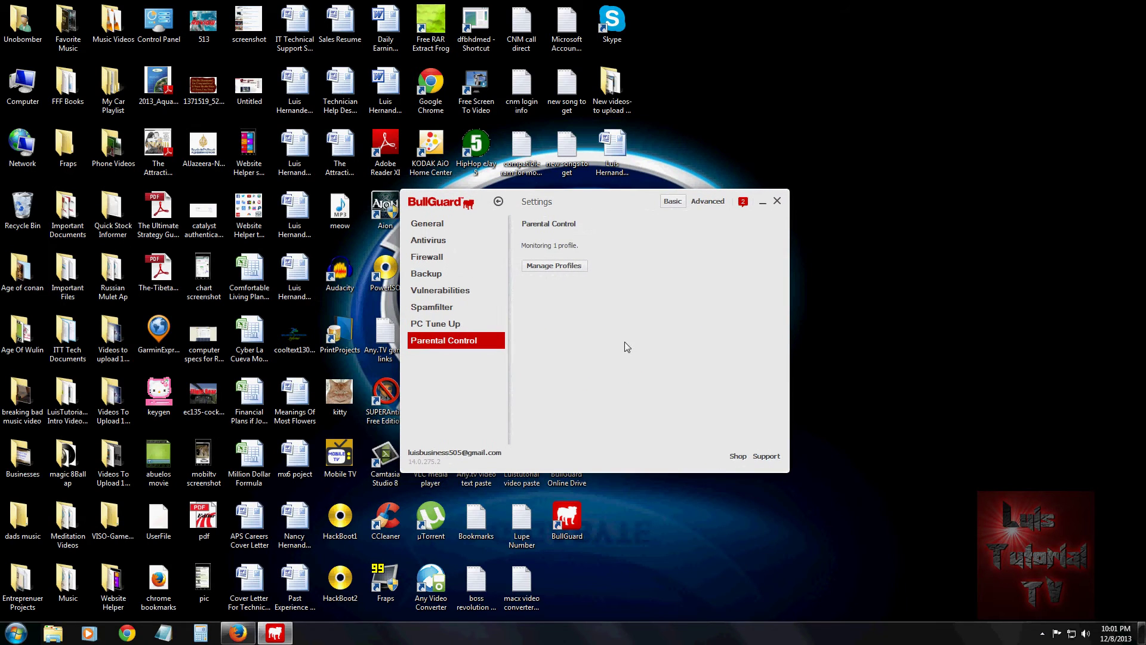
left_click(435, 238)
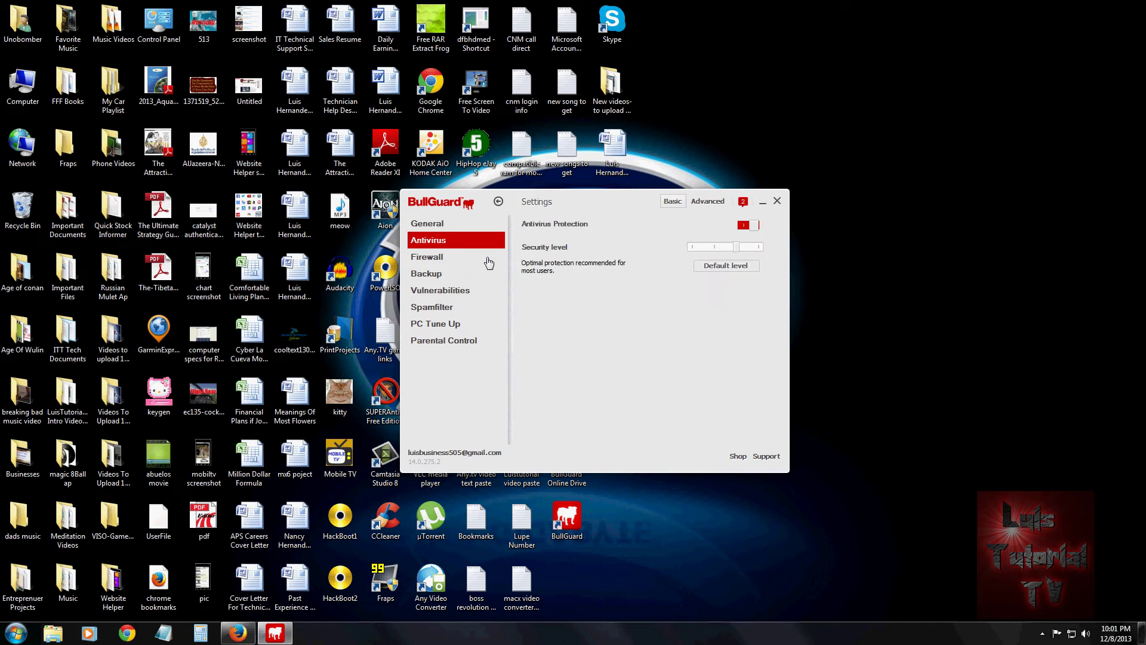
left_click(453, 260)
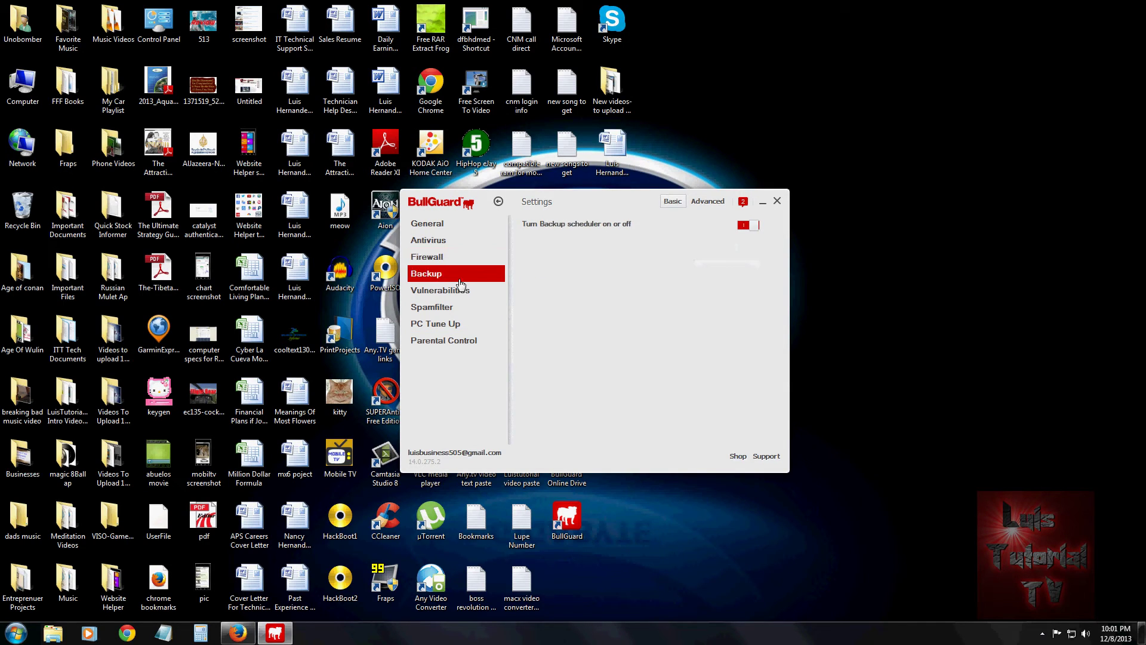
left_click(461, 290)
left_click(462, 323)
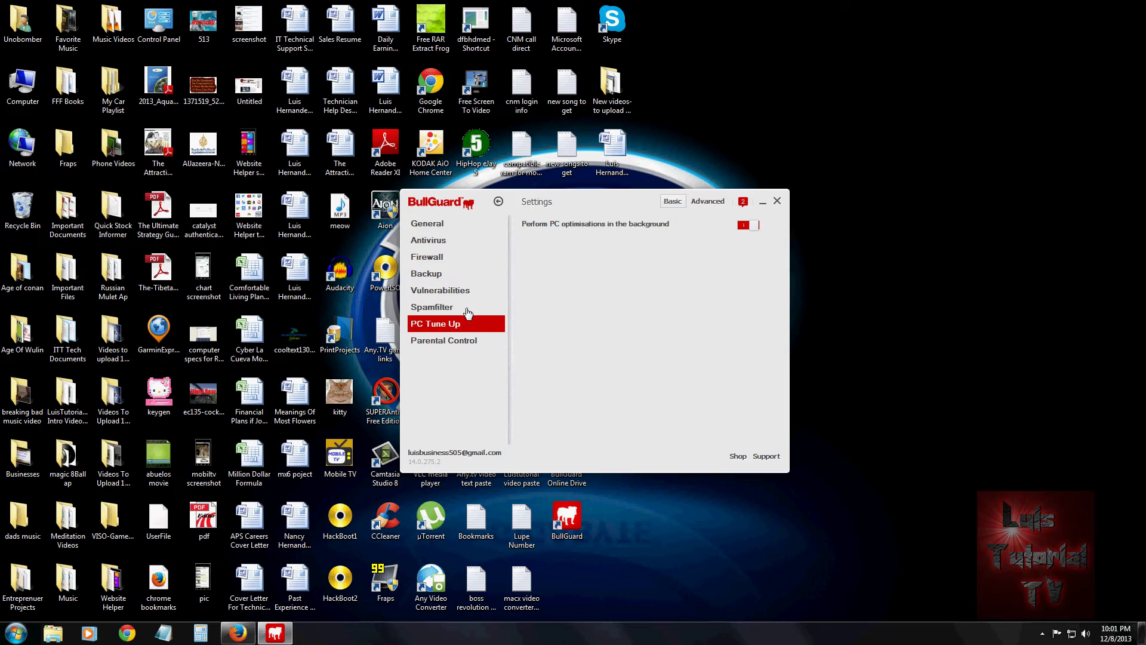
left_click(469, 345)
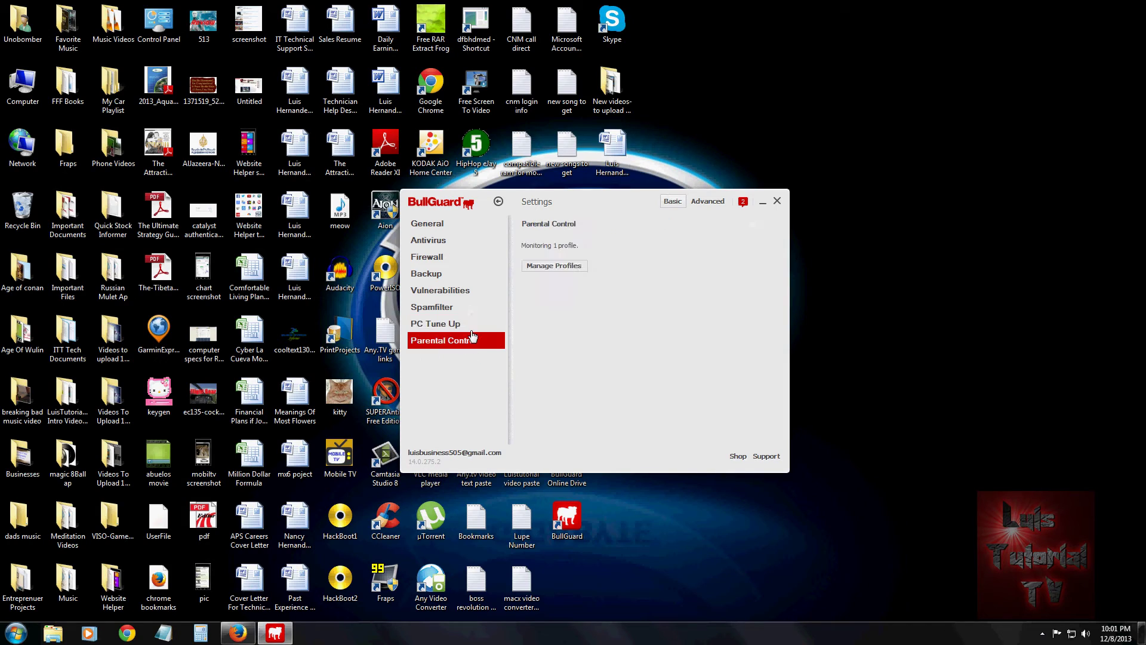
left_click(498, 203)
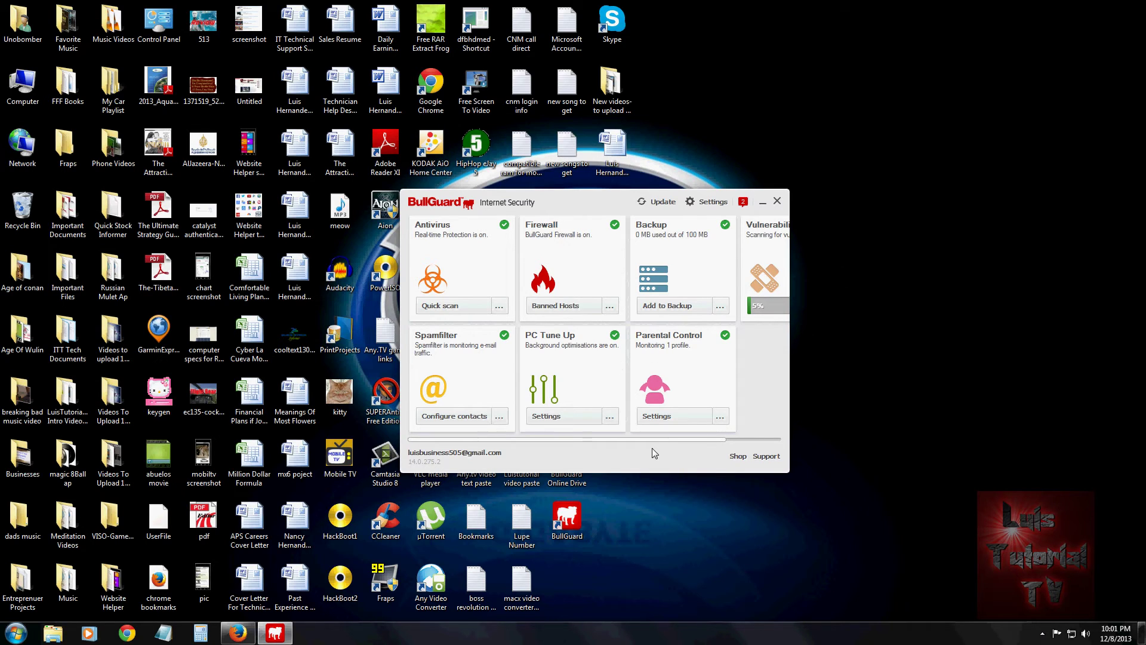
Scroll the dashboard tiles, reposition the window, and show the hidden system-tray icons.
left_click_drag(653, 439, 709, 440)
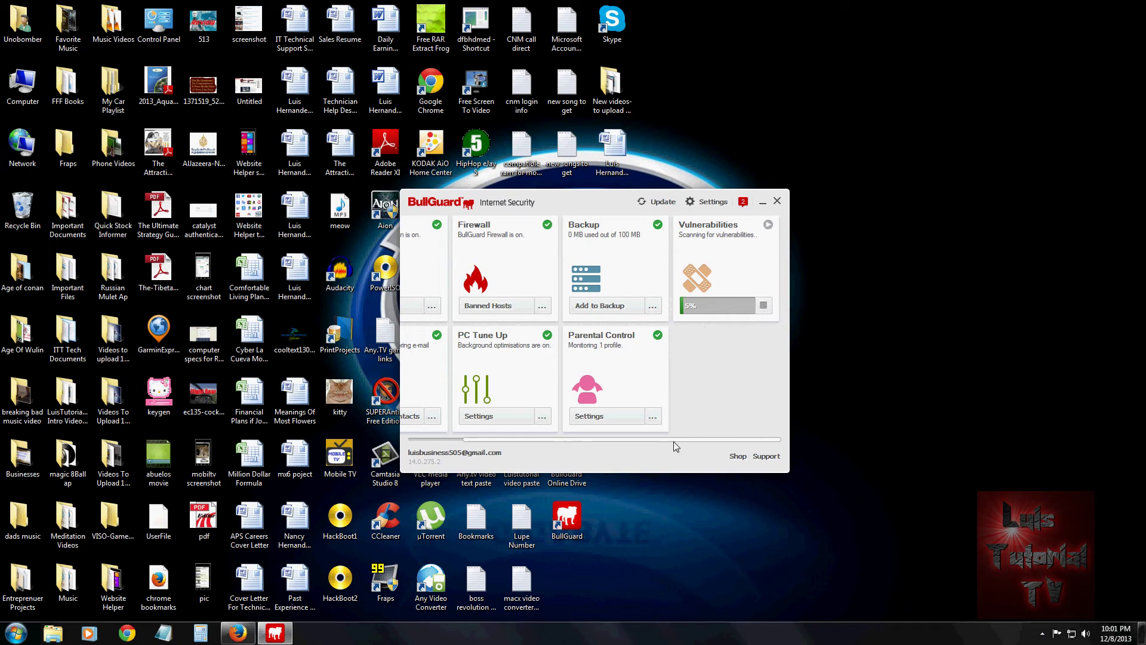
left_click_drag(674, 441, 607, 441)
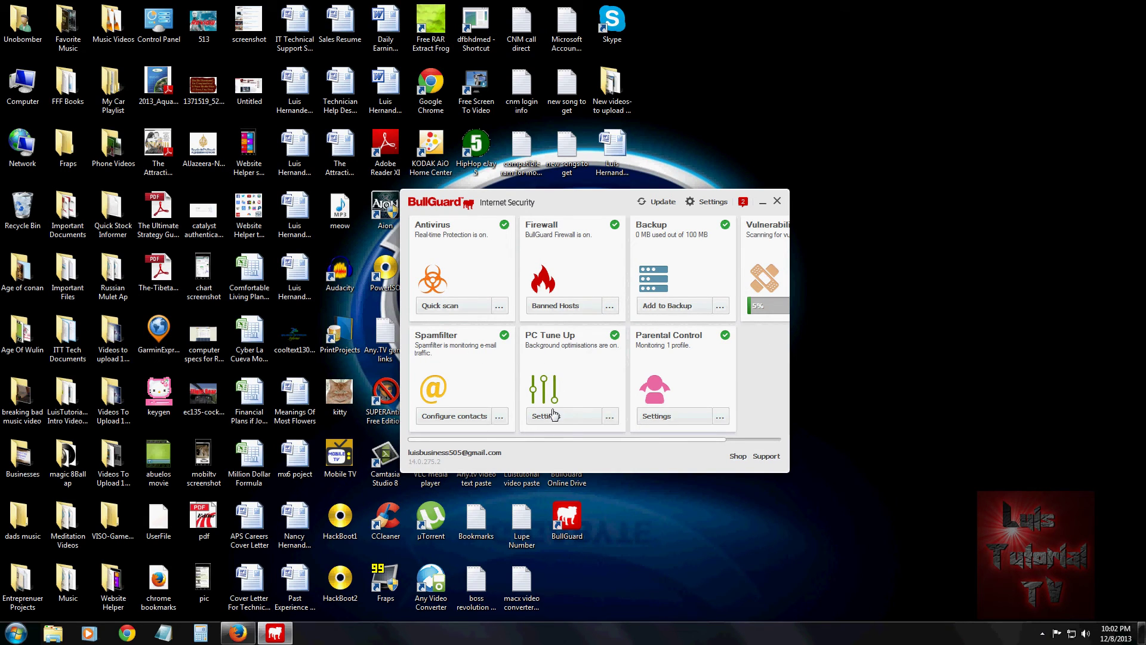
left_click_drag(604, 202, 596, 209)
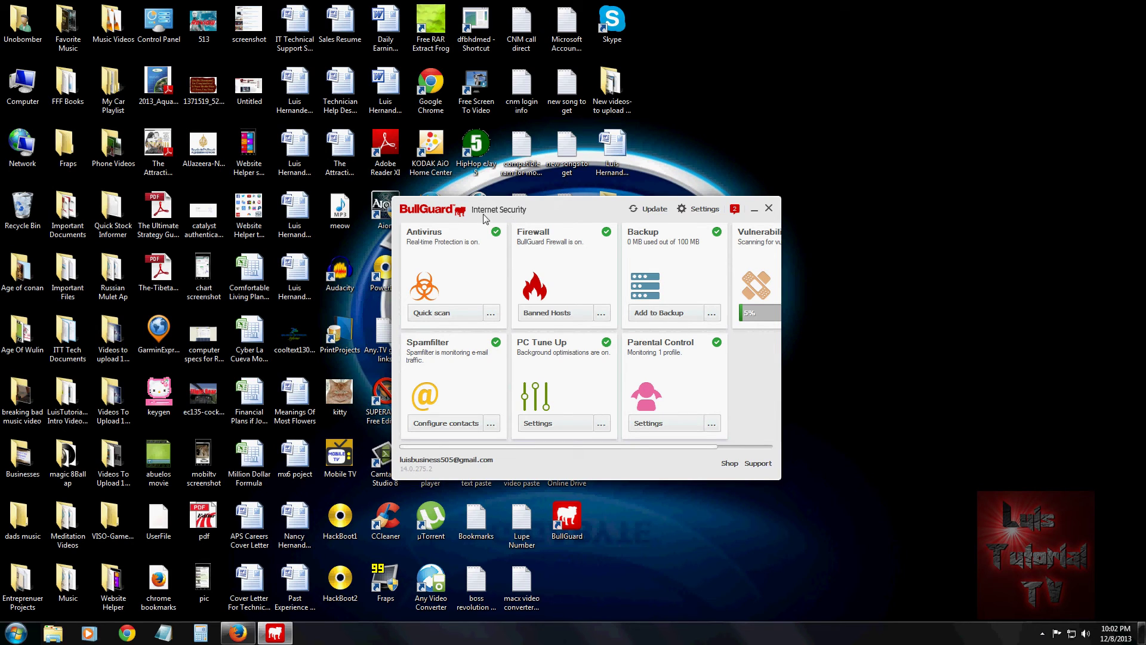
left_click_drag(565, 205, 566, 215)
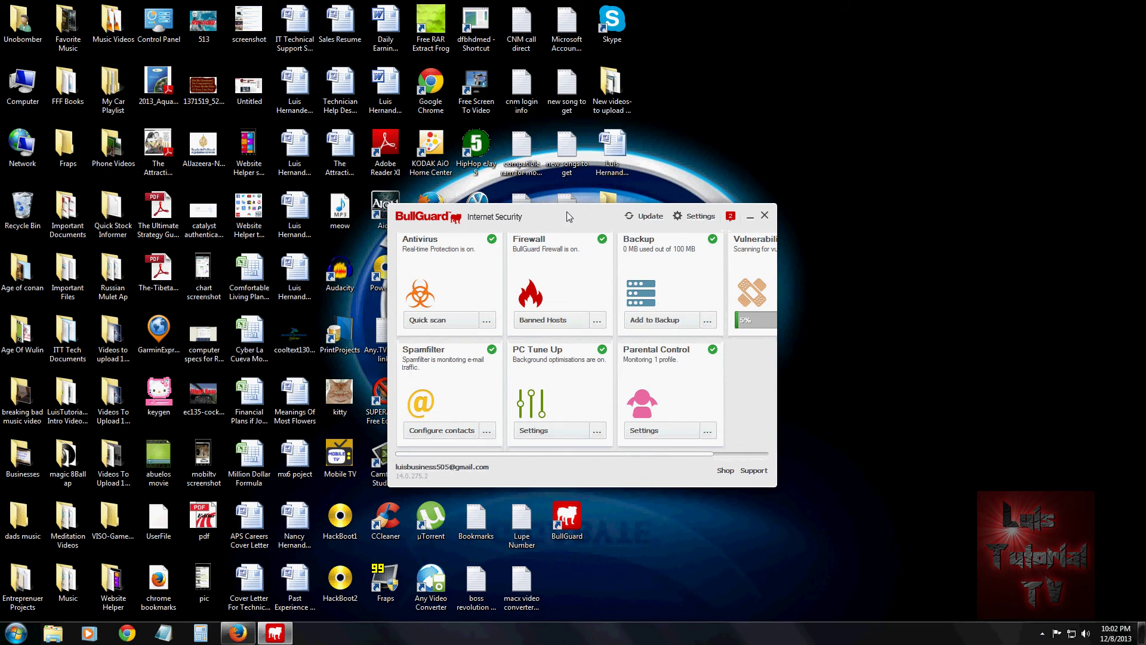
left_click_drag(566, 216, 579, 200)
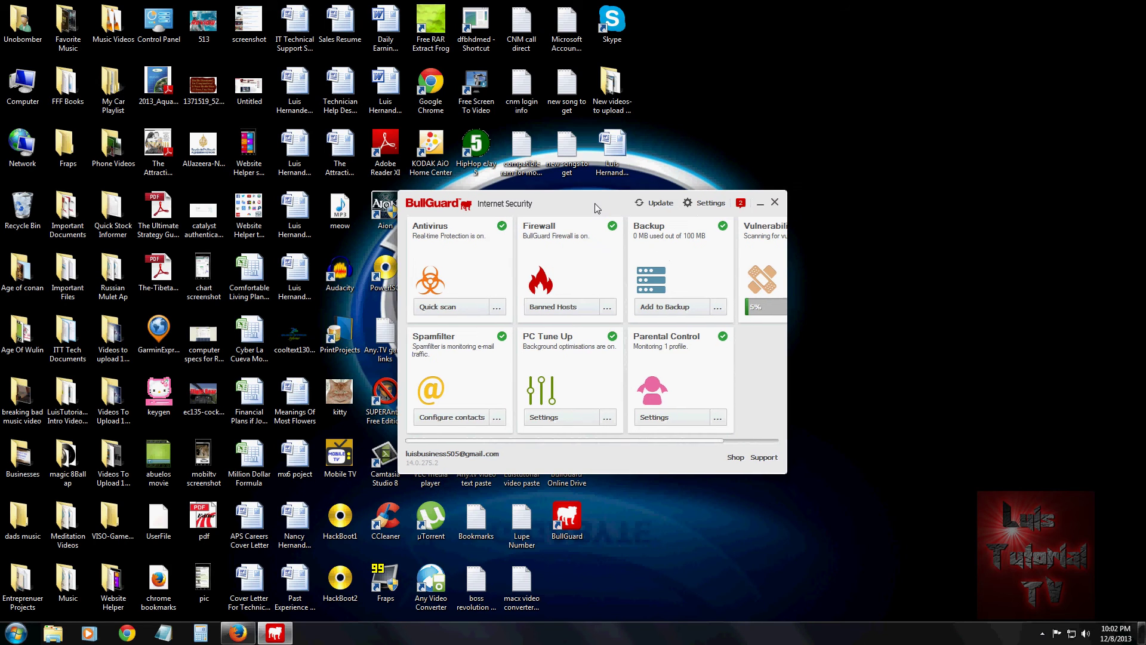
left_click_drag(594, 203, 594, 204)
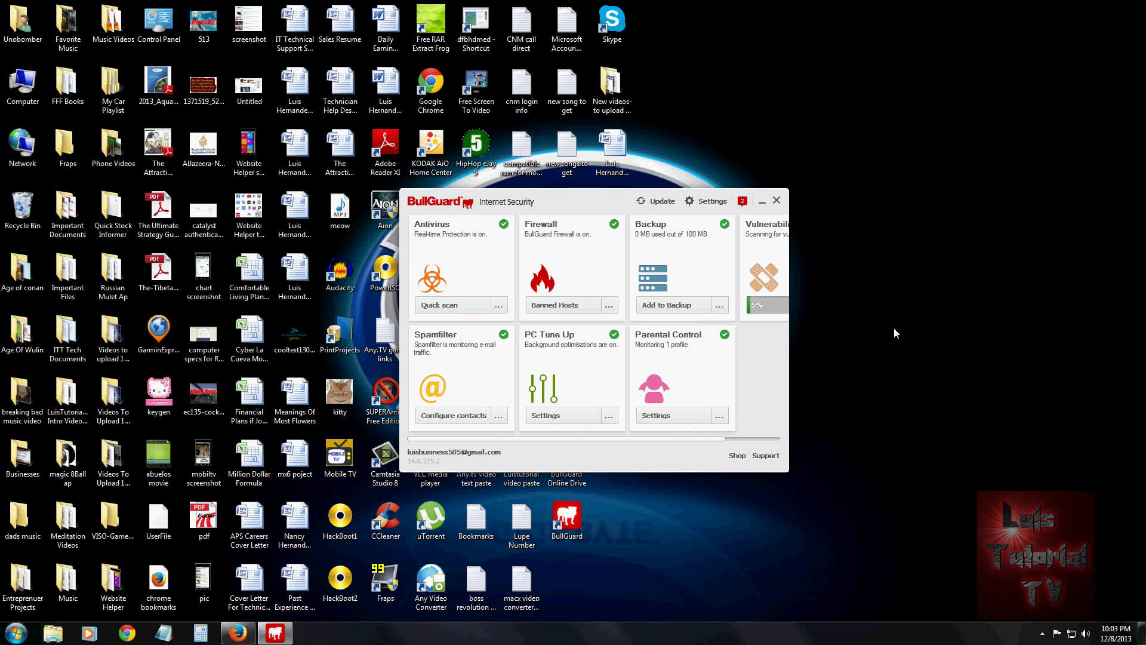
left_click(1042, 634)
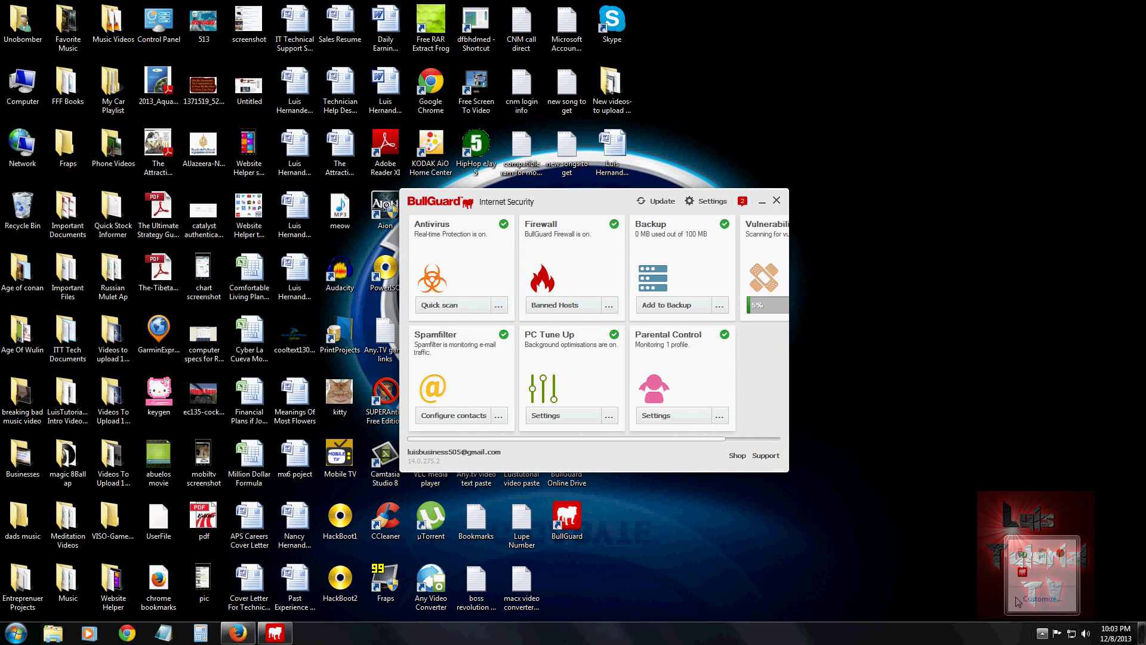